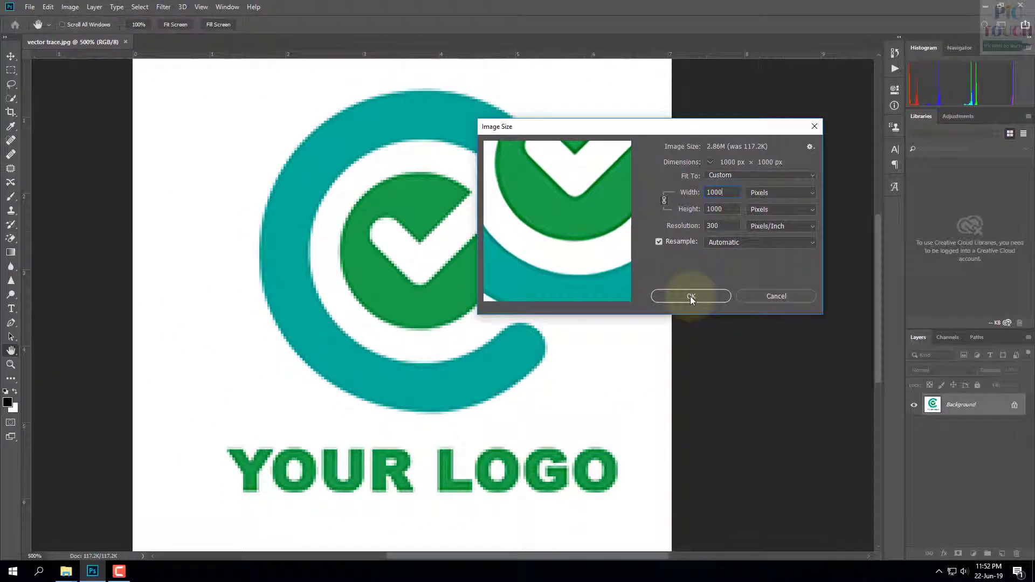
- Resize the logo image to 1000 × 1000 pixels with automatic resampling and inspect its edges
click(690, 296)
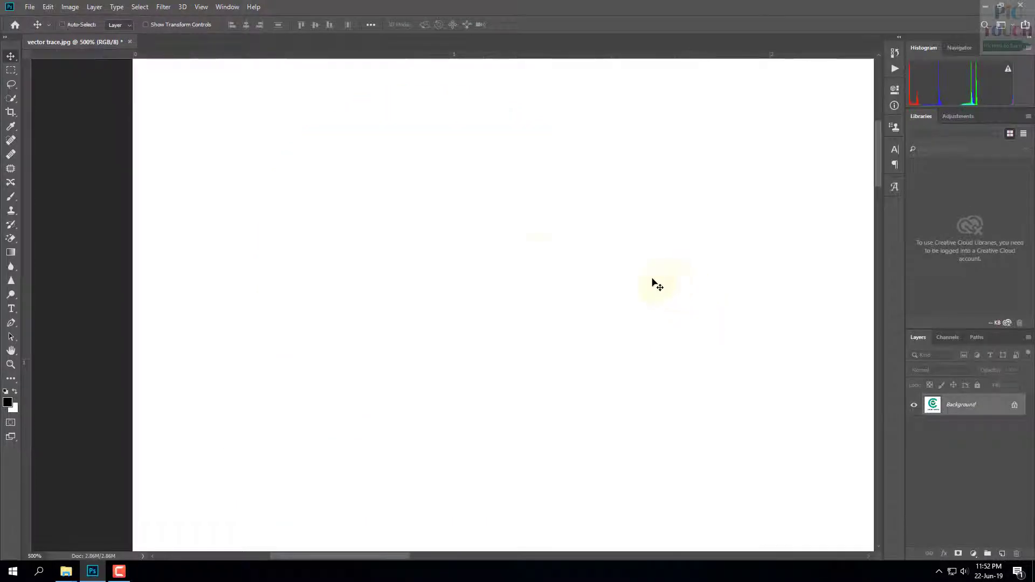
click(533, 246)
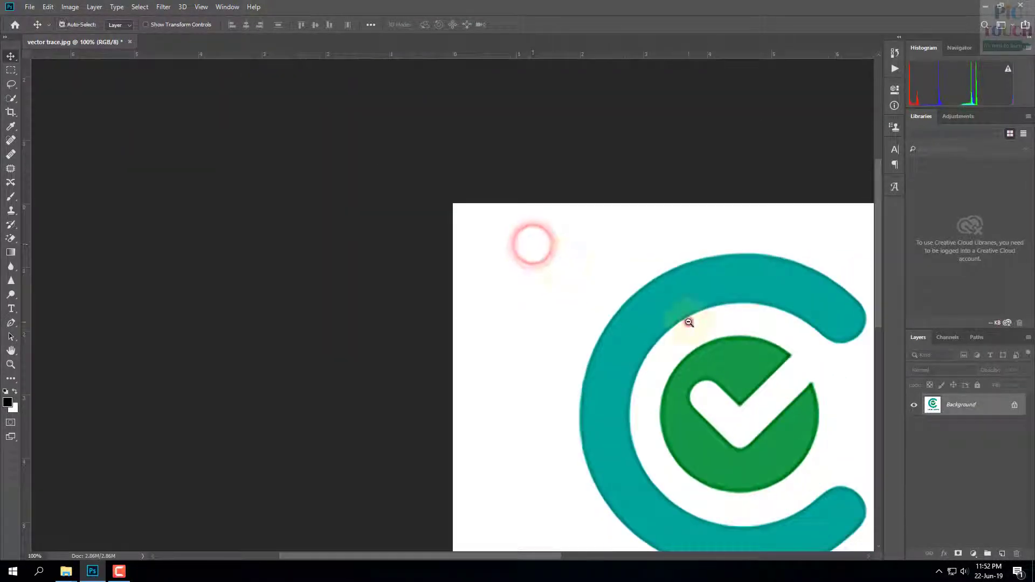
click(687, 321)
click(401, 397)
click(541, 380)
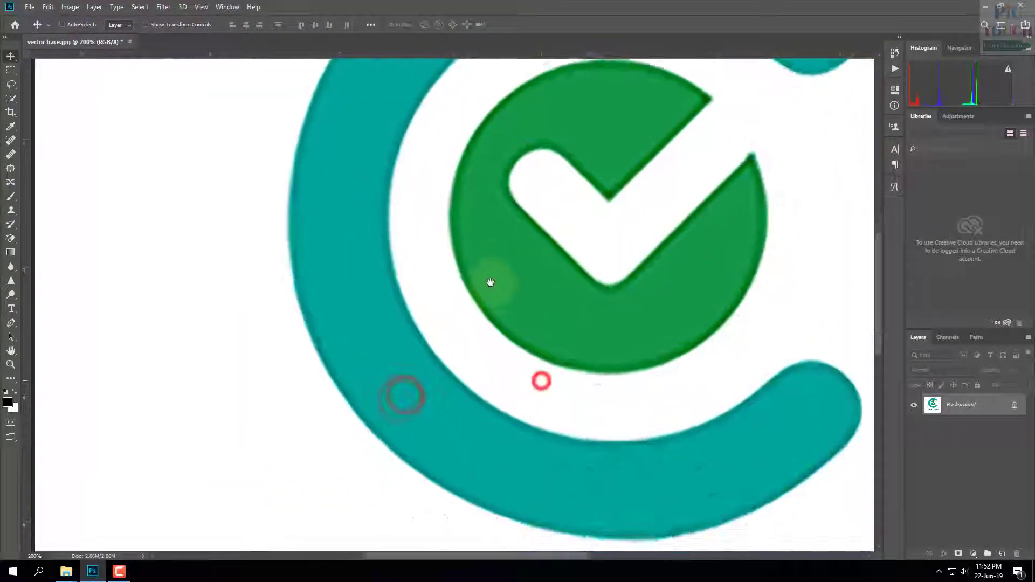
alt+click(478, 322)
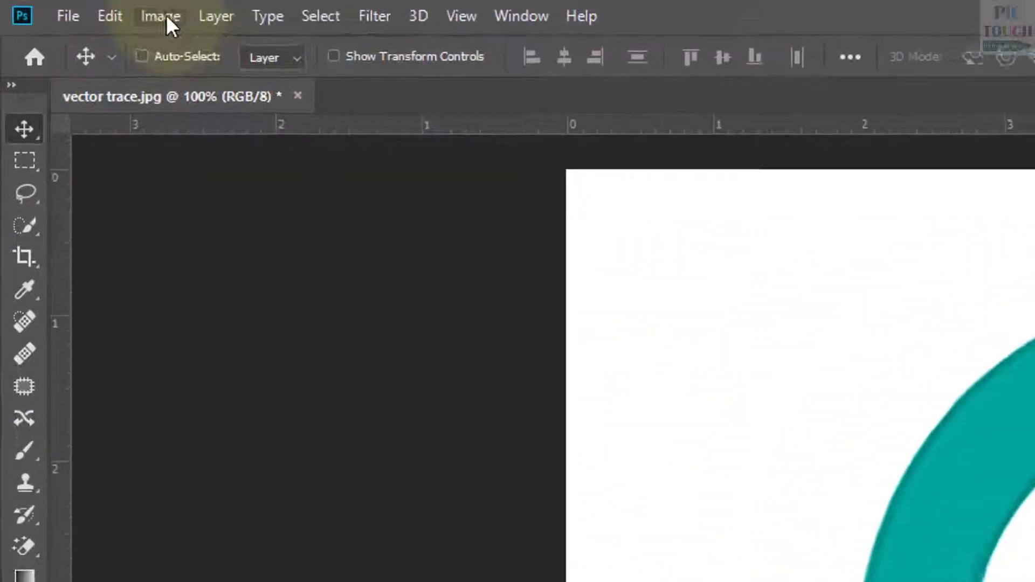
- Convert the logo to grayscale with the Black & White adjustment, using the Default preset
click(70, 6)
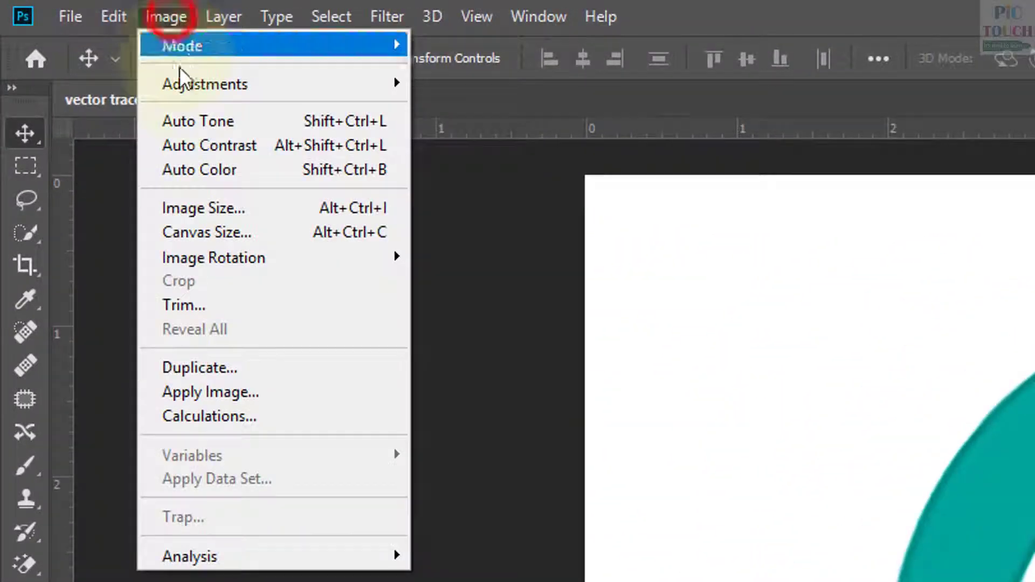
mouse_move(186, 85)
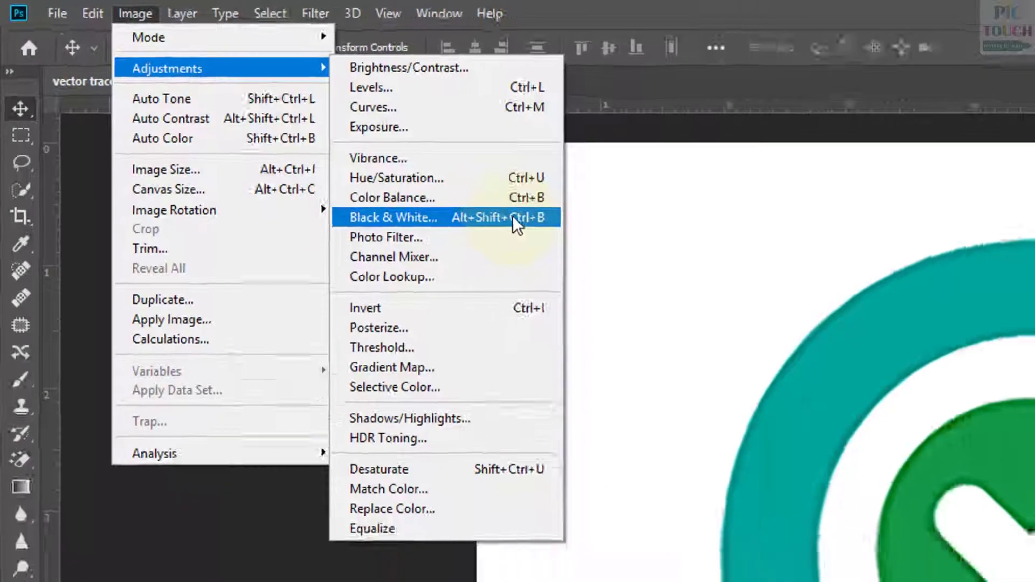
click(607, 266)
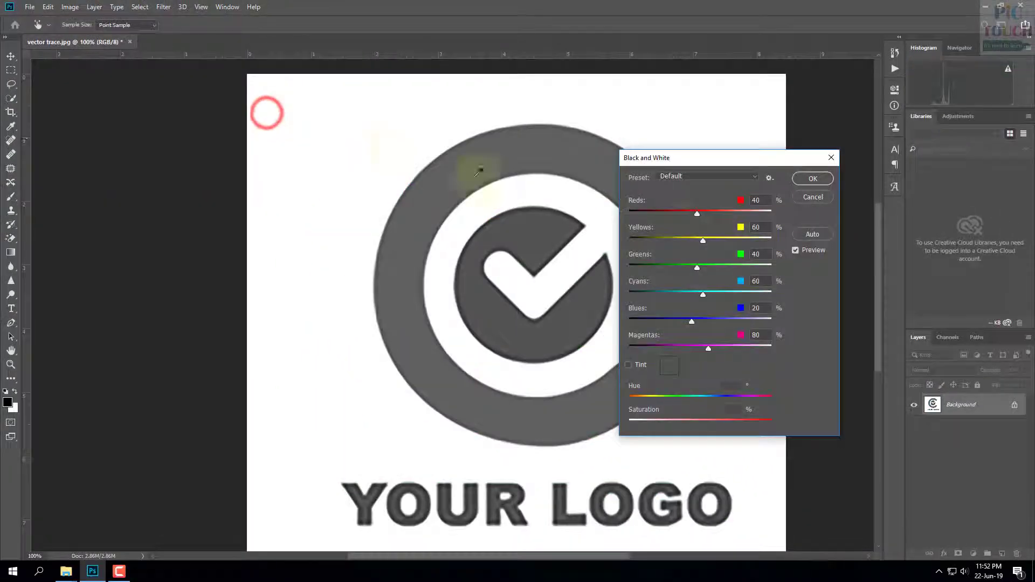
drag(730, 159, 746, 162)
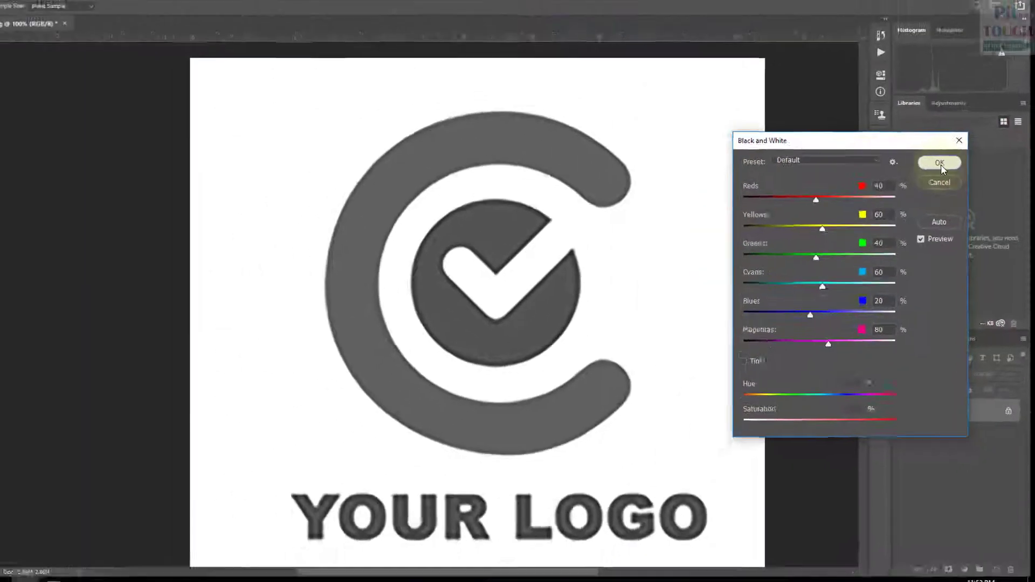
click(939, 163)
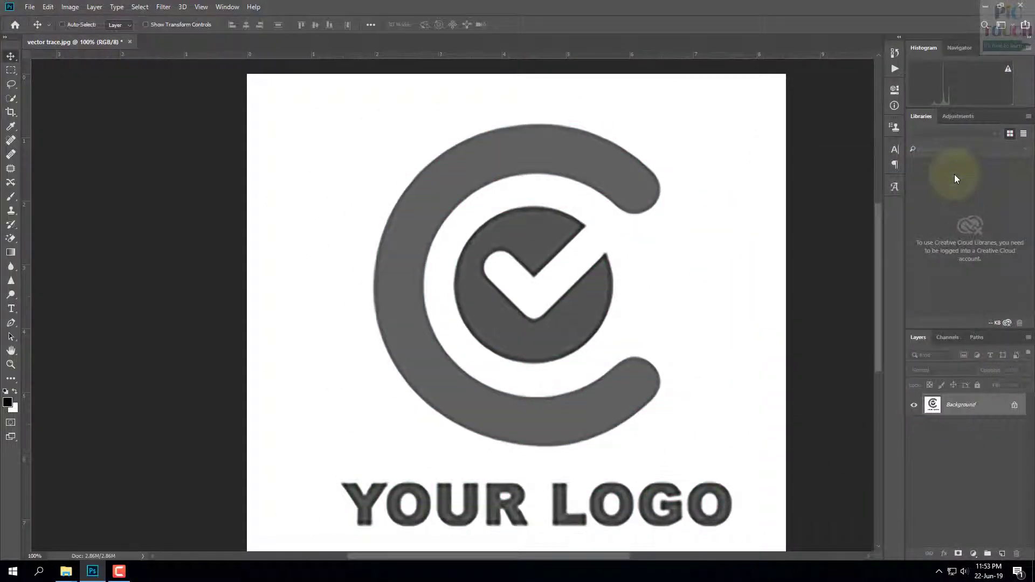
- Darken the gray logo with a Curves adjustment, moving the RGB black point to input 92
click(74, 12)
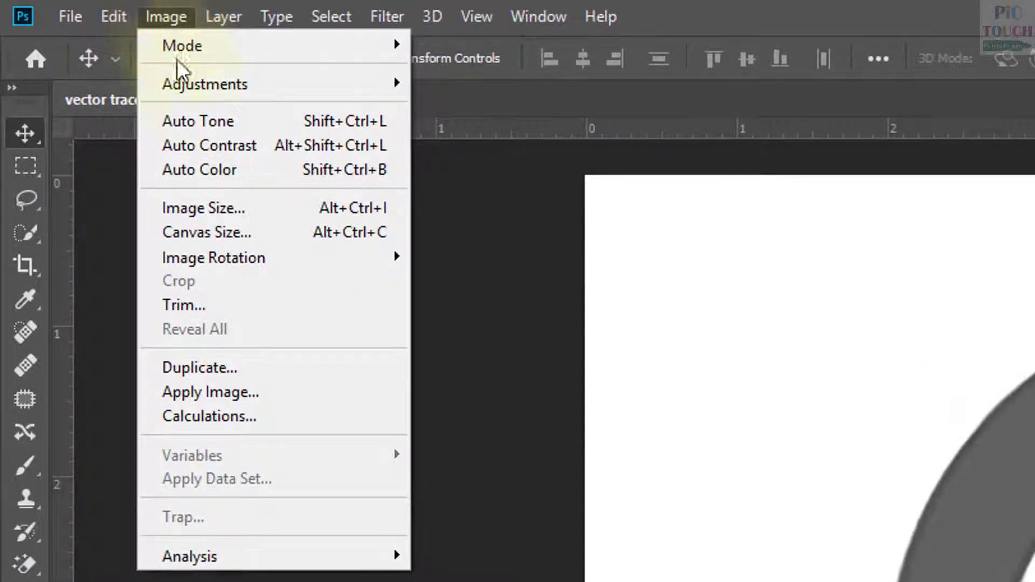
mouse_move(193, 91)
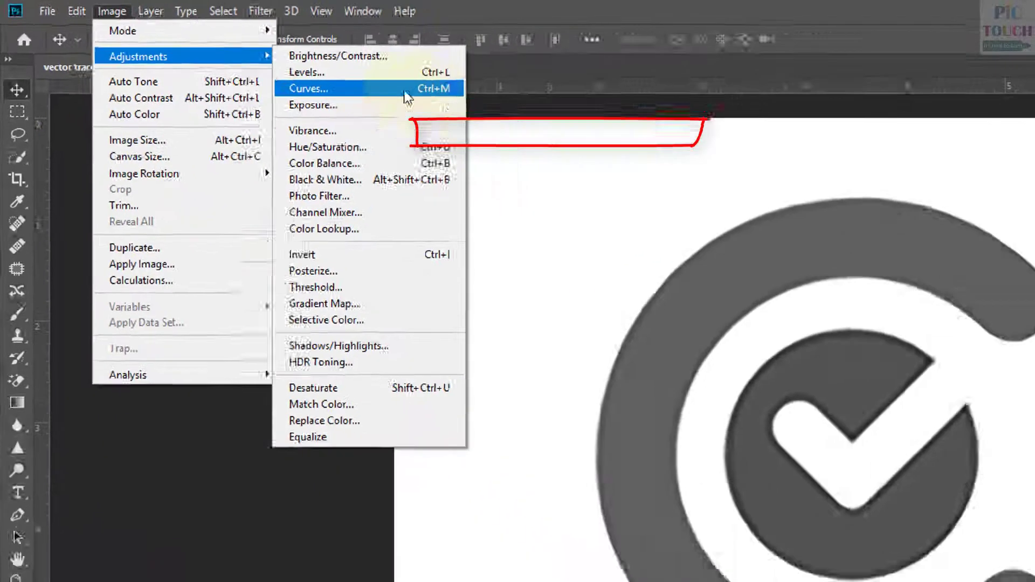
click(545, 135)
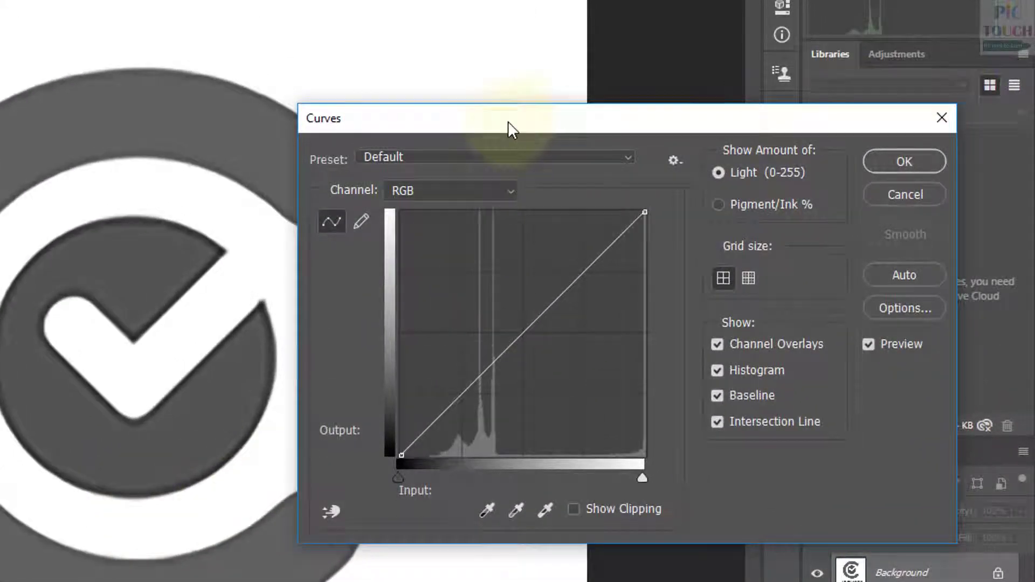
drag(541, 129, 641, 89)
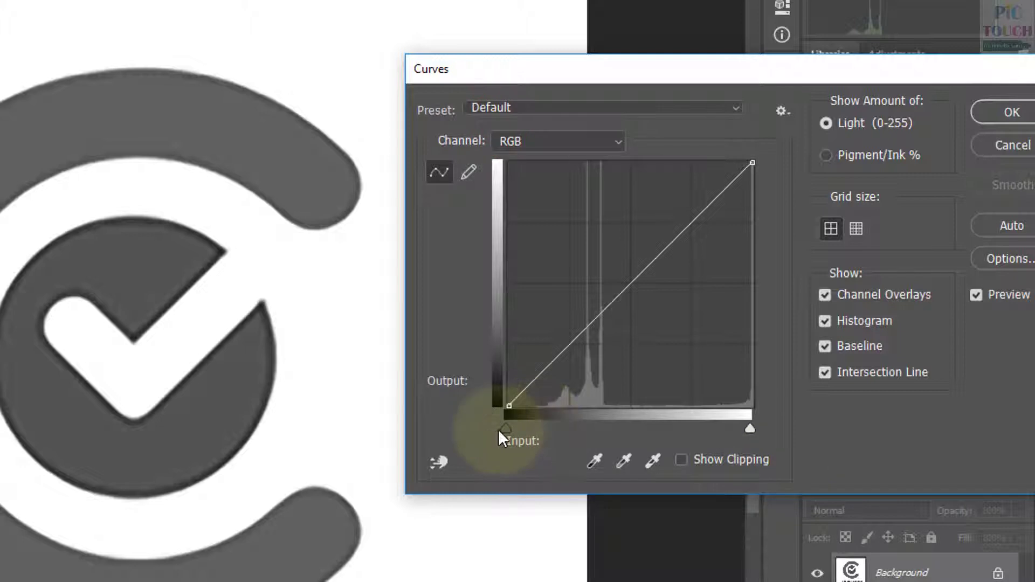
drag(501, 429, 594, 428)
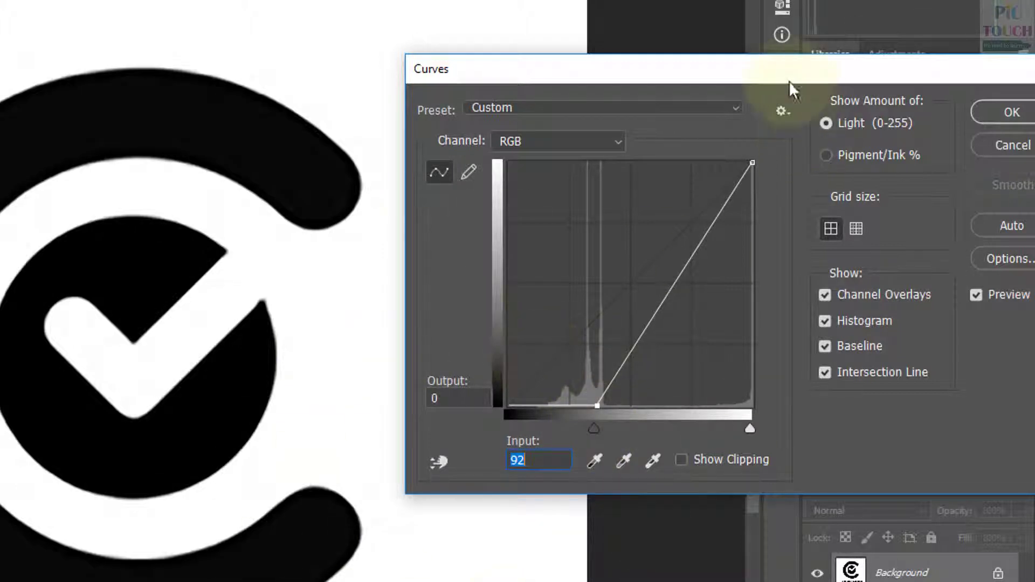
drag(777, 68, 699, 2)
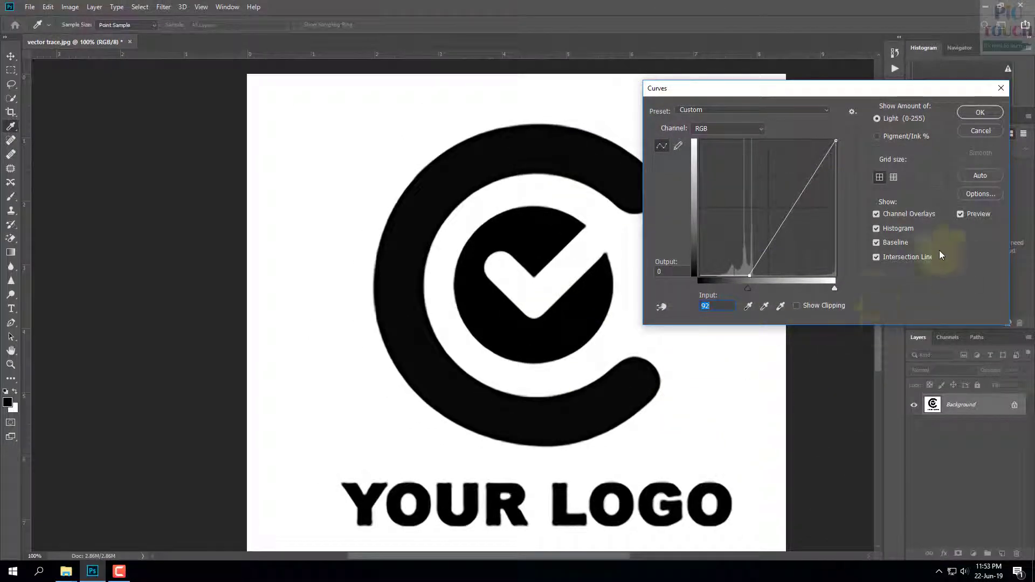
click(980, 112)
key(v)
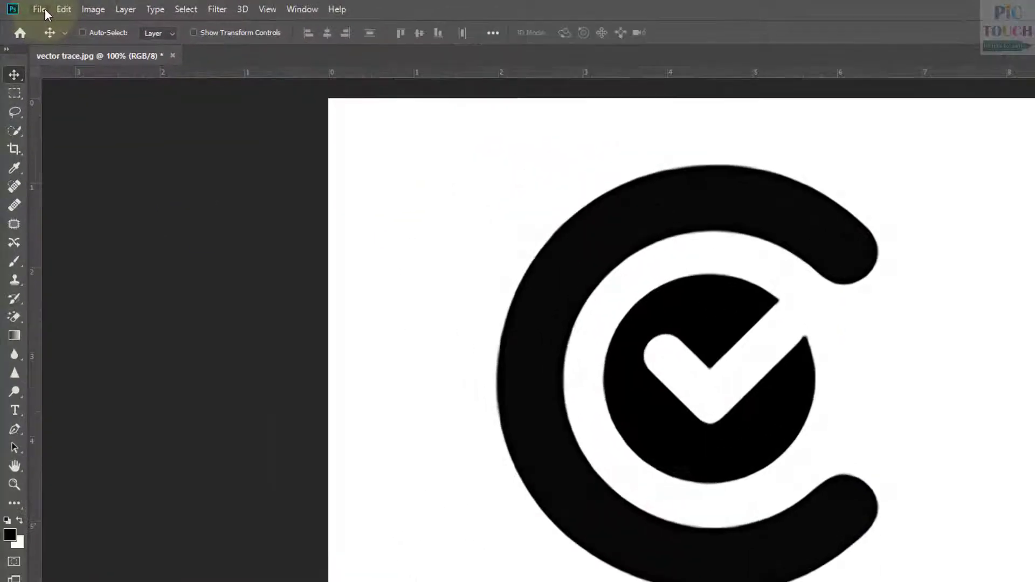
- Save the black logo as a separate JPEG named "vector trace2" in the Vector Tracing in Adobe Illustrator folder
click(29, 6)
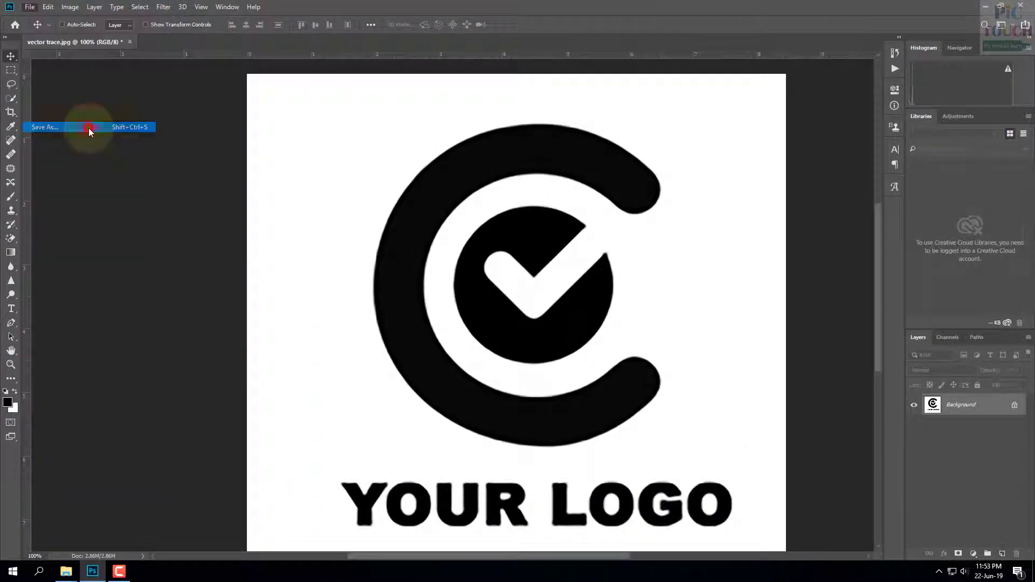
click(102, 143)
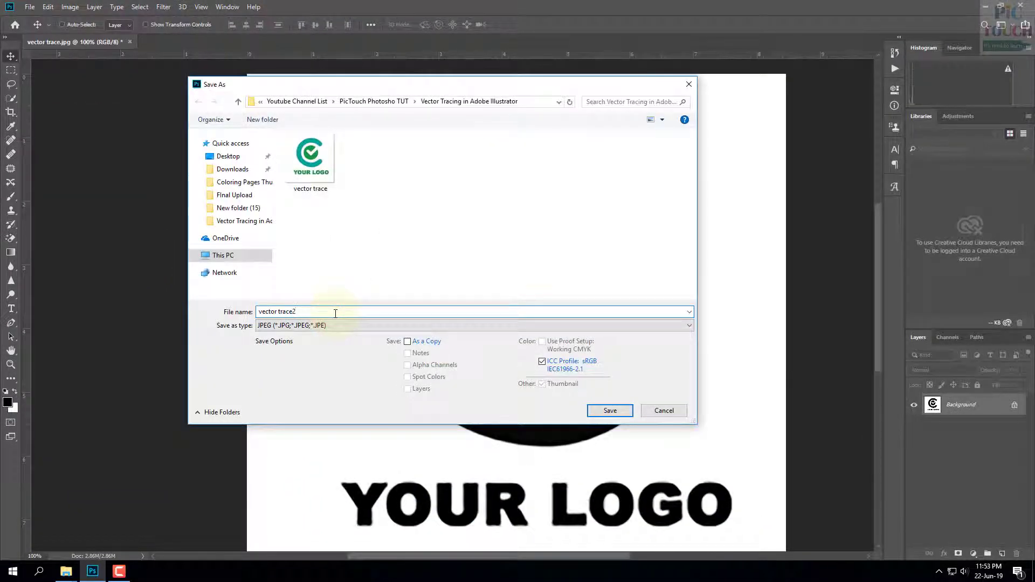
click(610, 414)
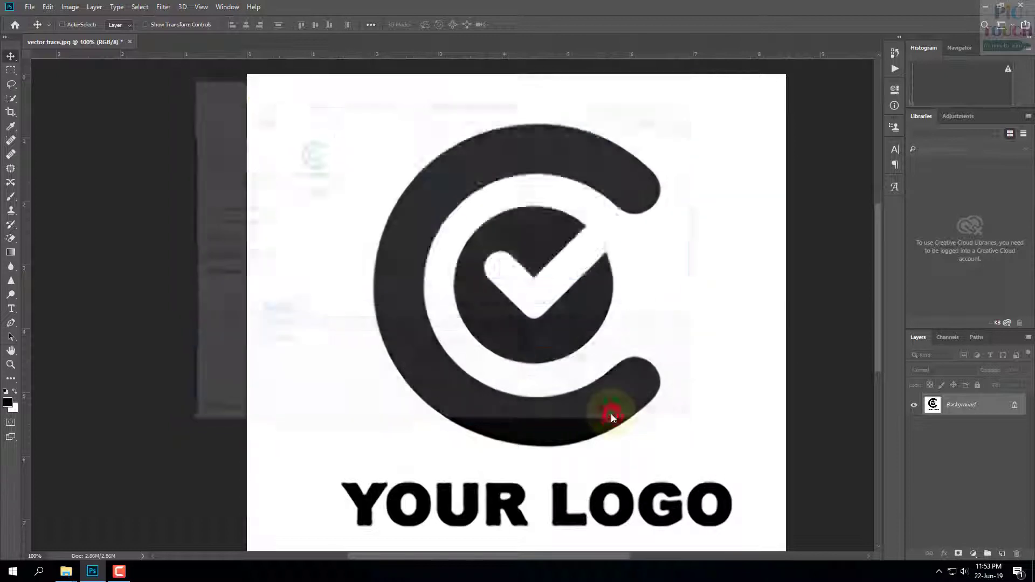
click(576, 142)
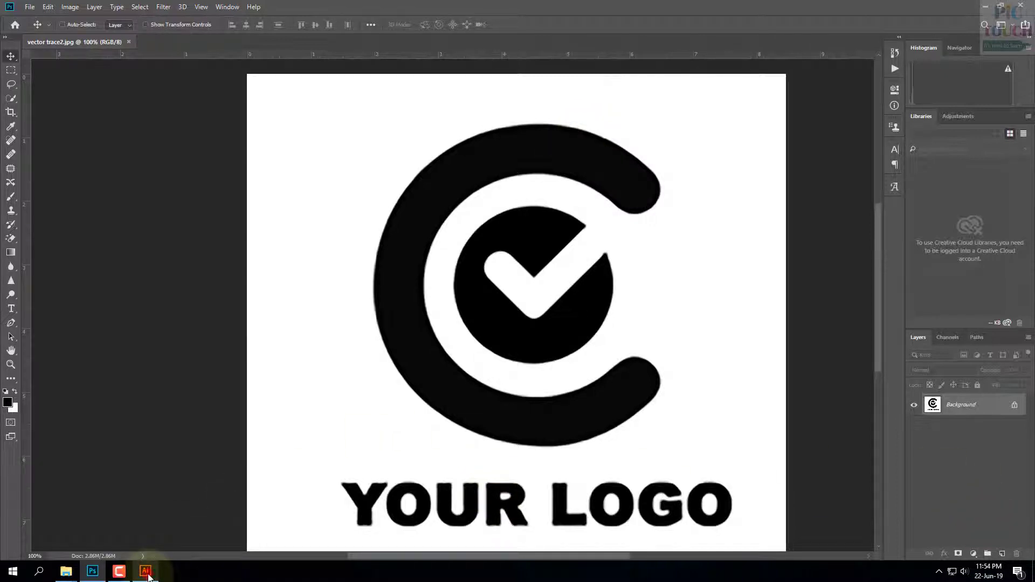
- Switch to Adobe Illustrator and open the vector trace2 image in it from the file folder
click(146, 572)
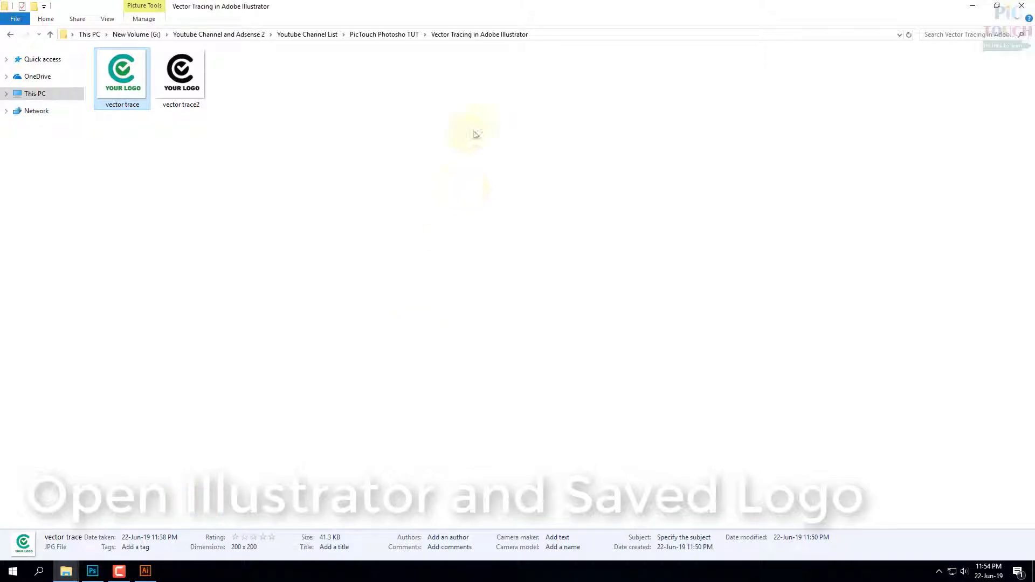
right_click(475, 133)
click(511, 176)
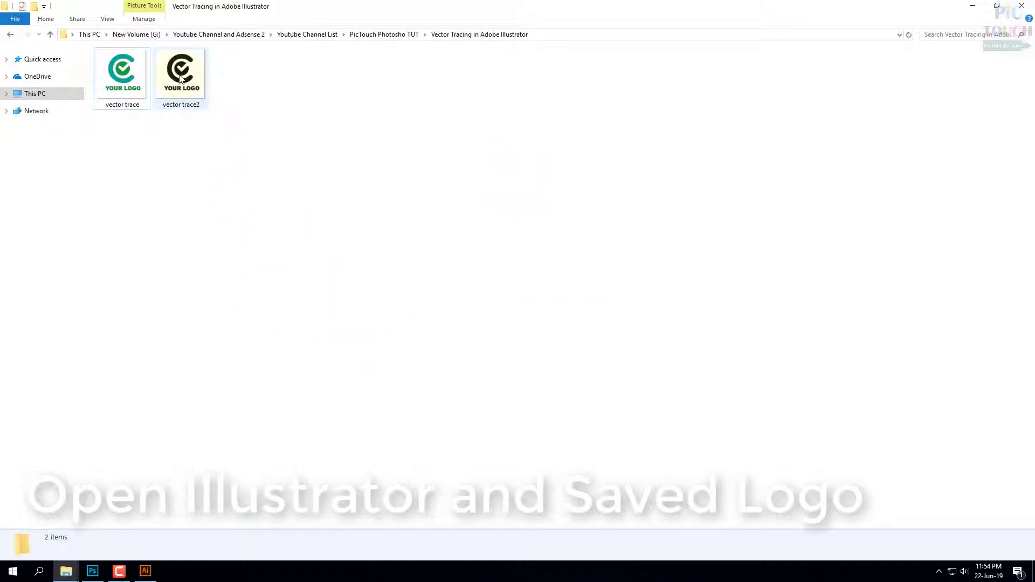
scroll(316, 236, up, 4)
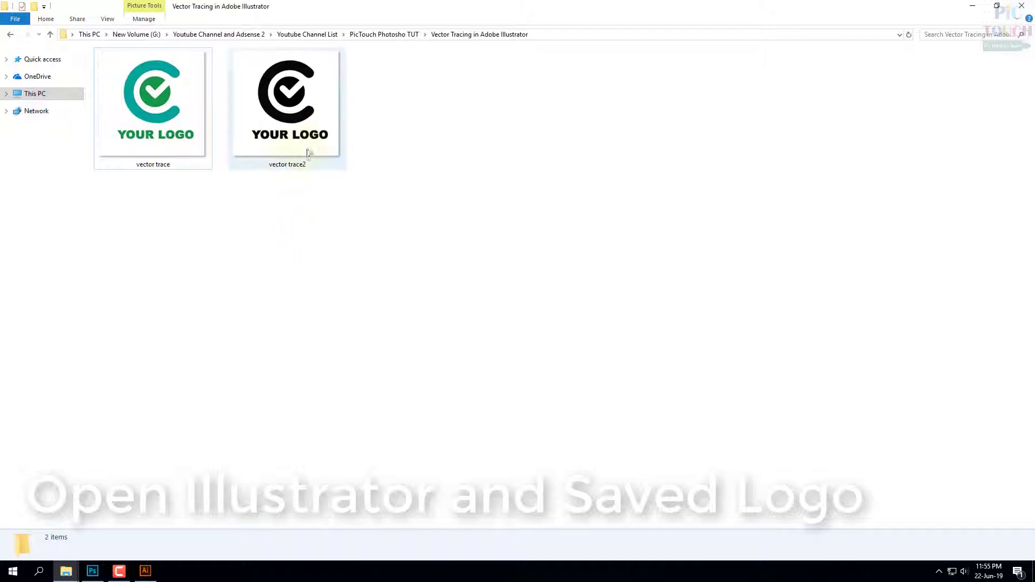
drag(291, 100, 491, 271)
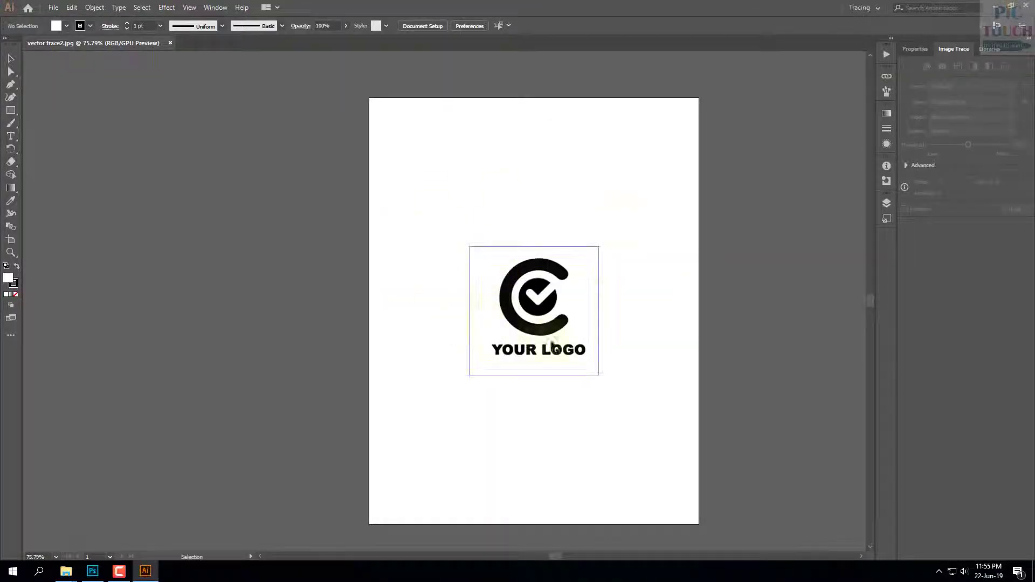
- Enlarge the logo image proportionally around its center to about 730 × 730 pt
click(538, 277)
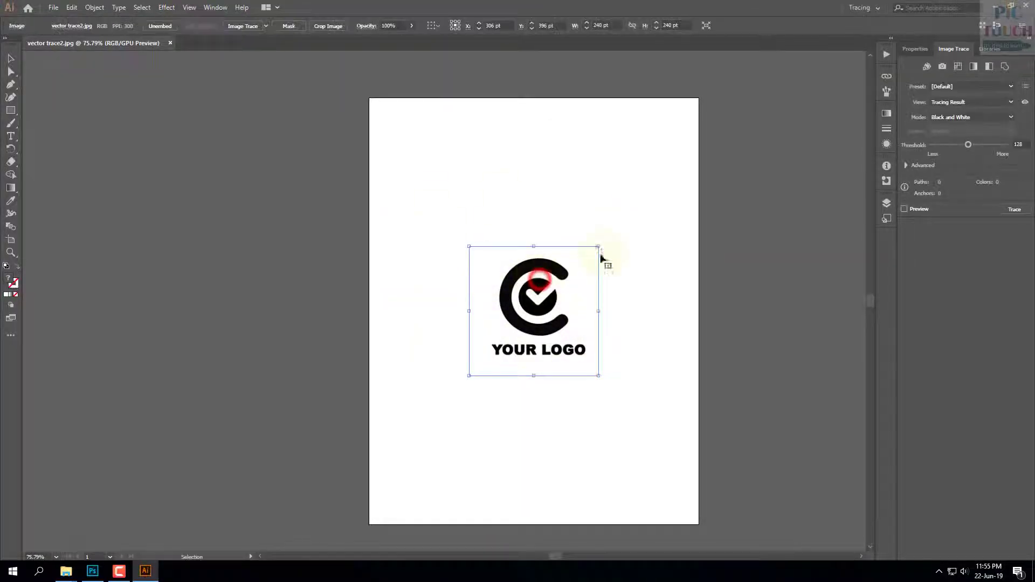
drag(598, 246, 731, 114)
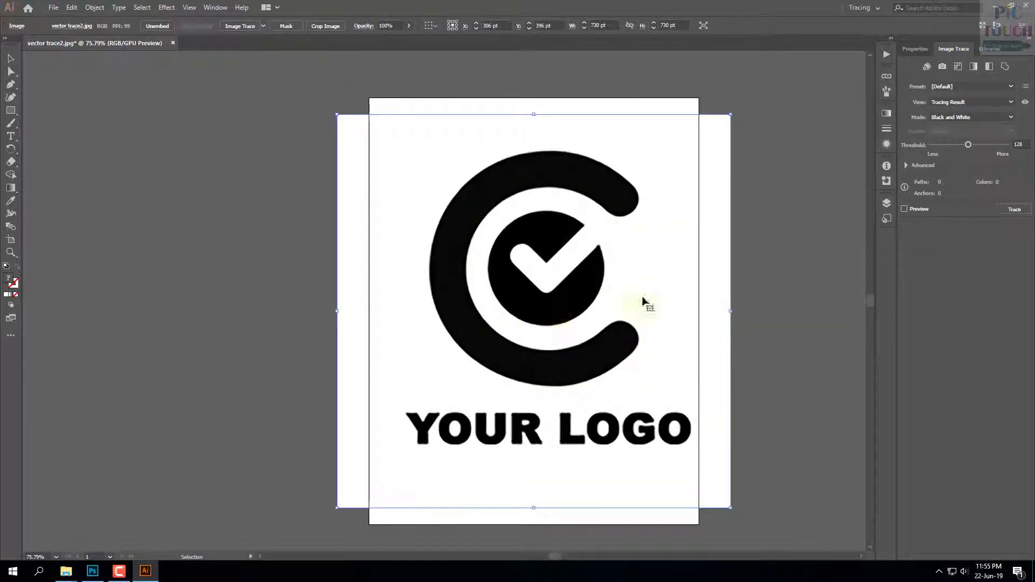
drag(563, 309, 358, 266)
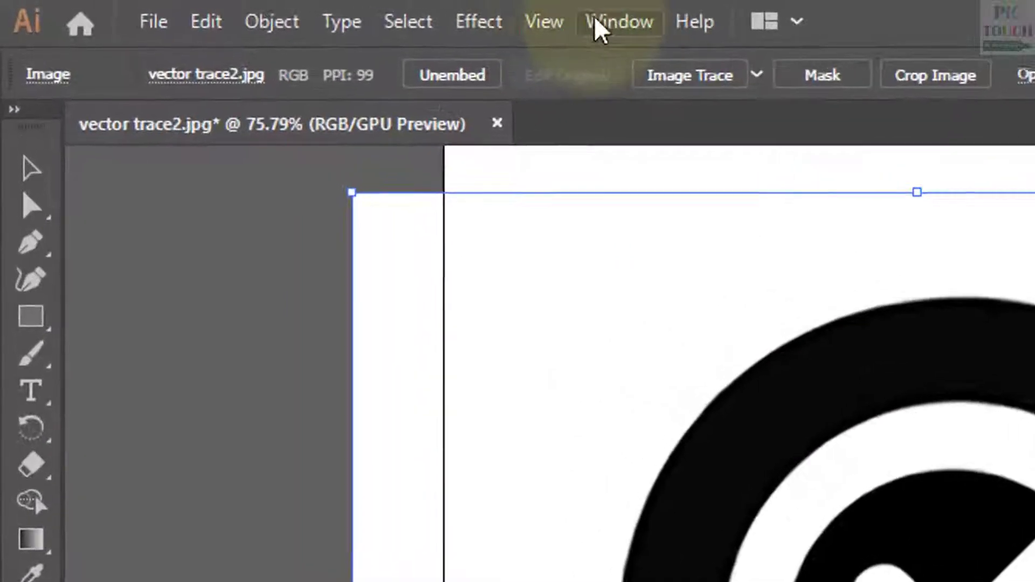
- Trace the logo image with Image Trace in Black and White mode, with the threshold set to 200
click(210, 8)
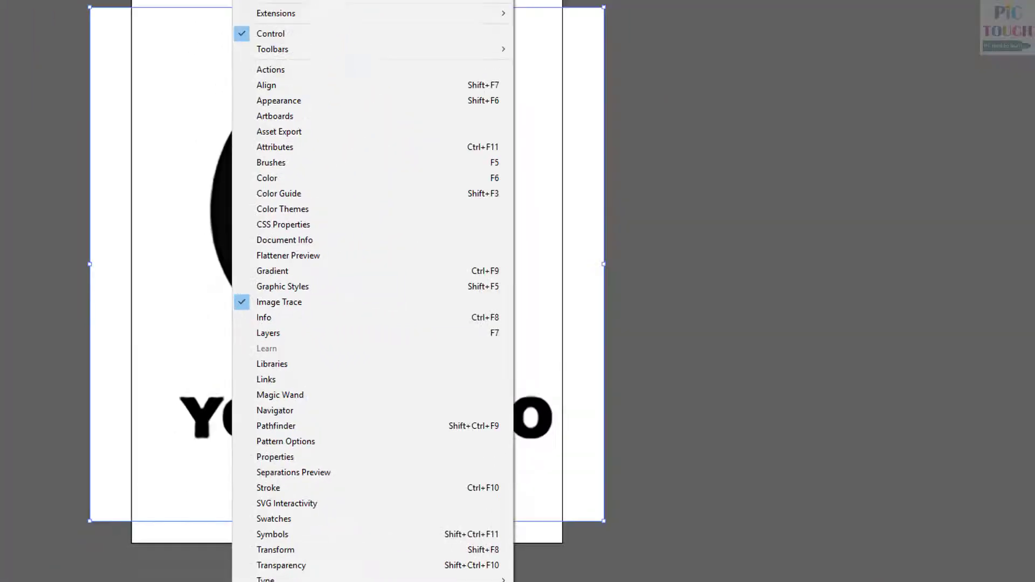
click(965, 286)
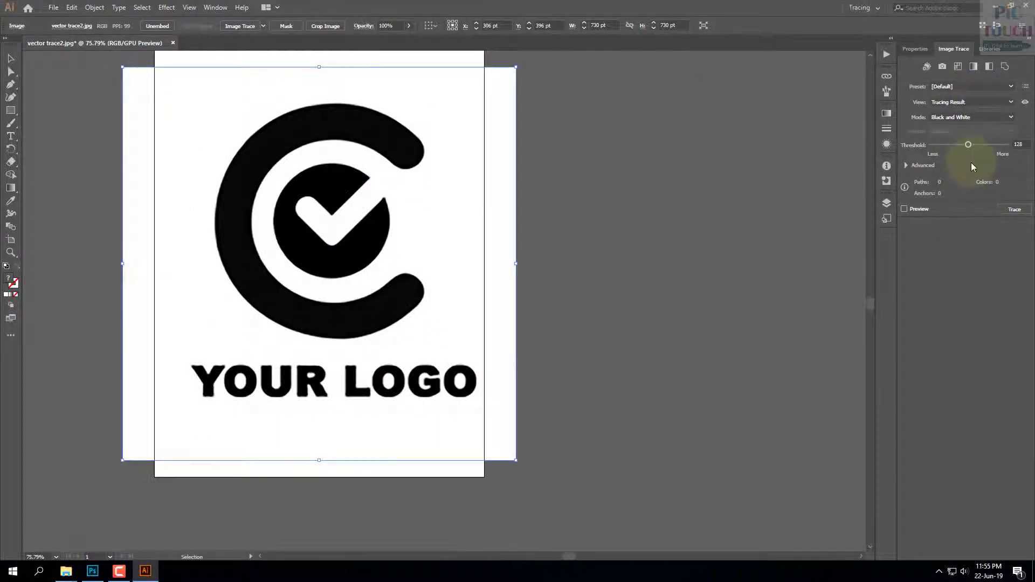
click(1017, 145)
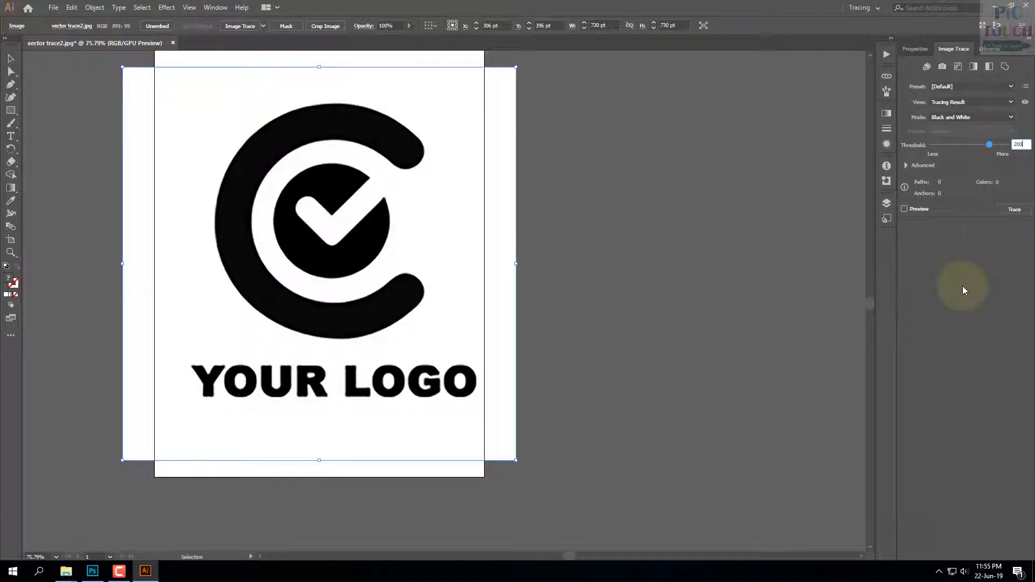
click(1013, 211)
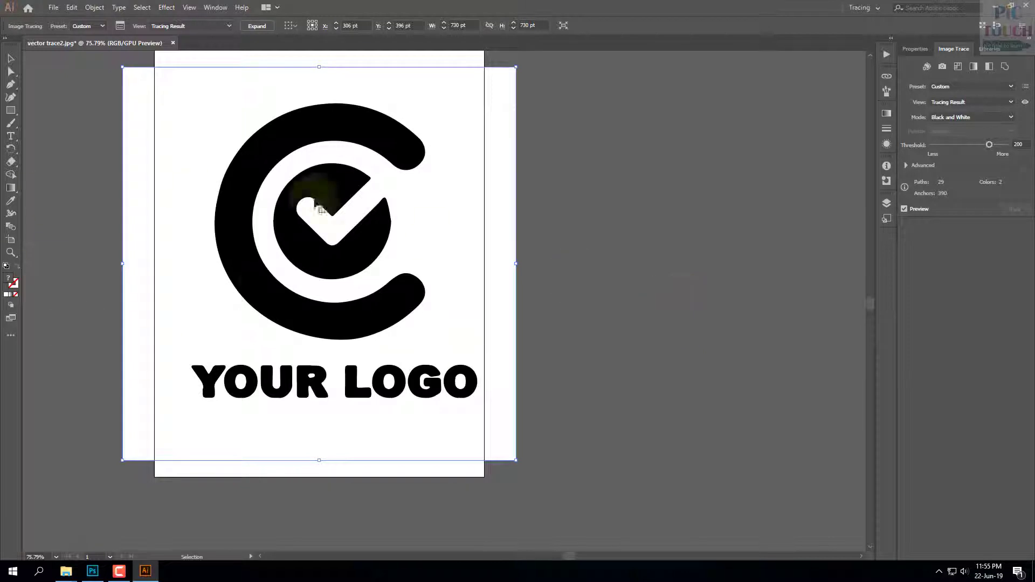
- Examine the traced edges of the C shape and the check mark at very high magnification for smoothness
key(z)
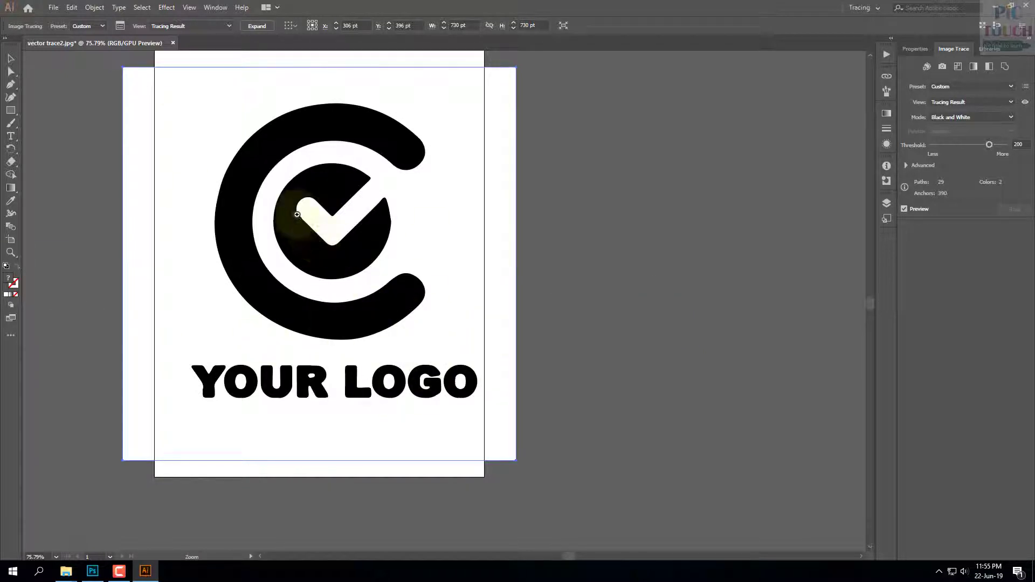
click(295, 209)
click(455, 246)
click(455, 245)
click(455, 246)
key(space)
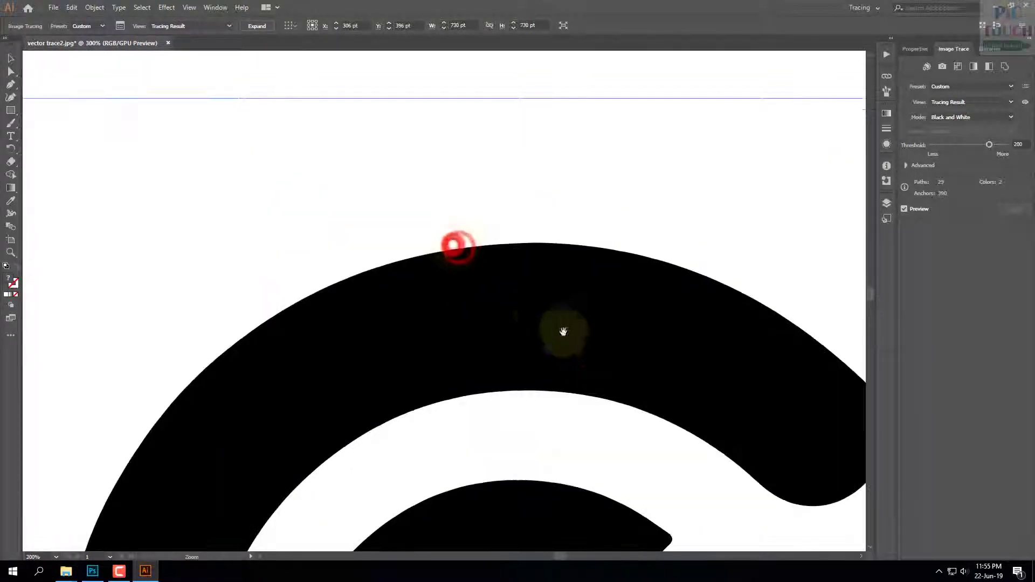
drag(550, 346, 532, 260)
click(449, 322)
click(449, 322)
key(space)
drag(447, 328, 818, 264)
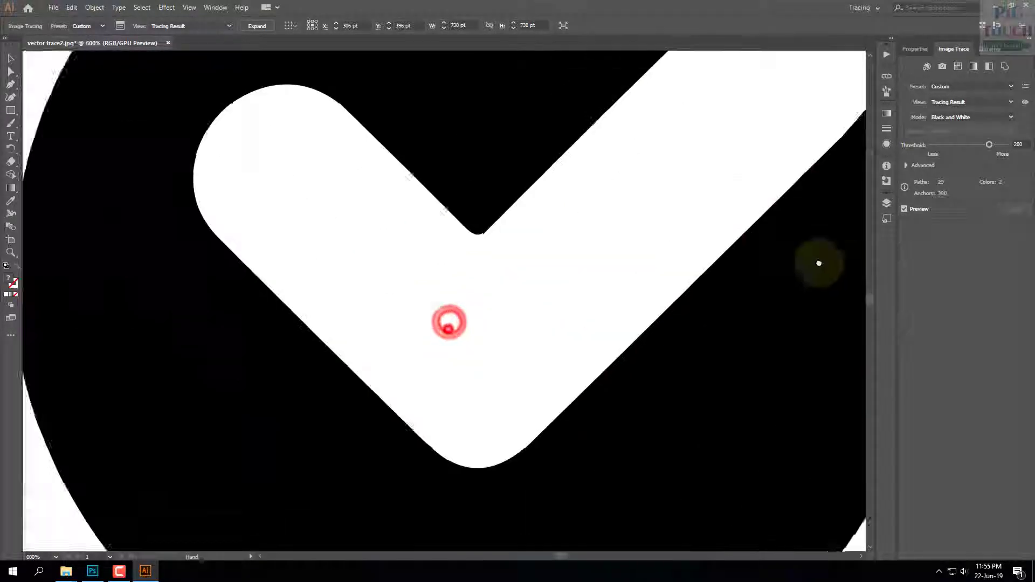
drag(548, 324, 784, 368)
click(608, 219)
click(607, 219)
key(space)
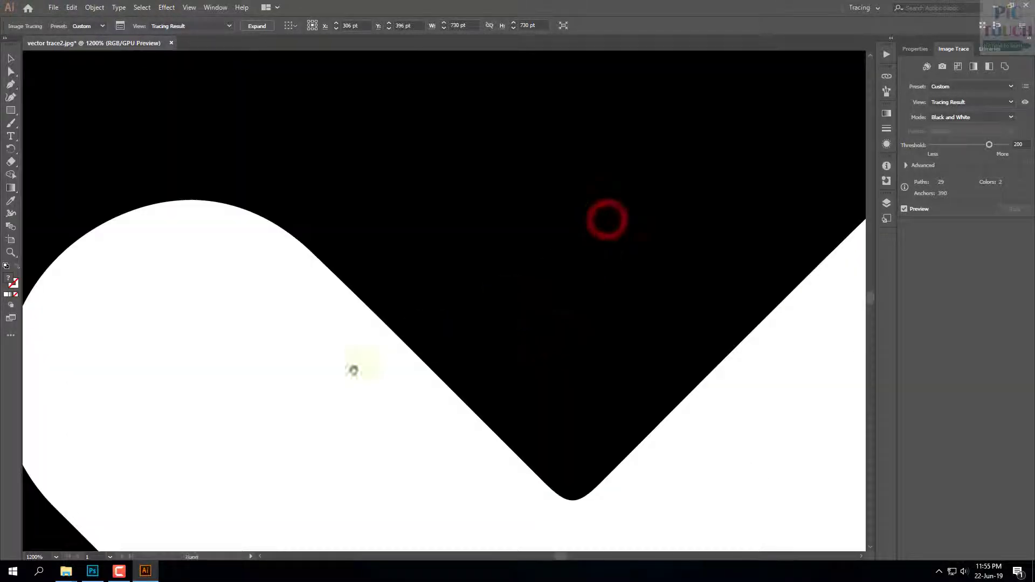
drag(408, 350, 772, 227)
click(498, 247)
click(497, 247)
click(498, 247)
key(space)
drag(407, 251, 854, 348)
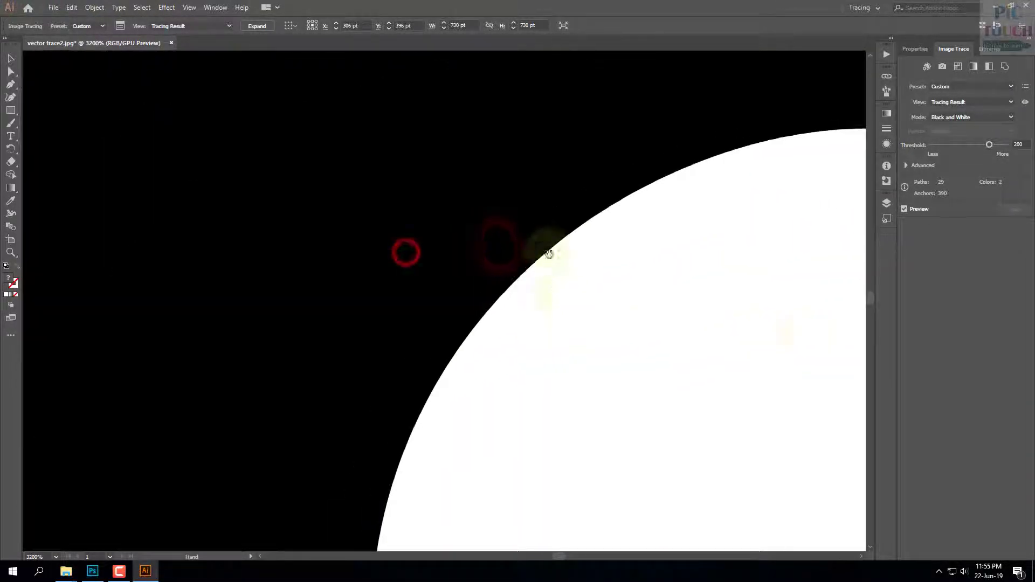
click(514, 294)
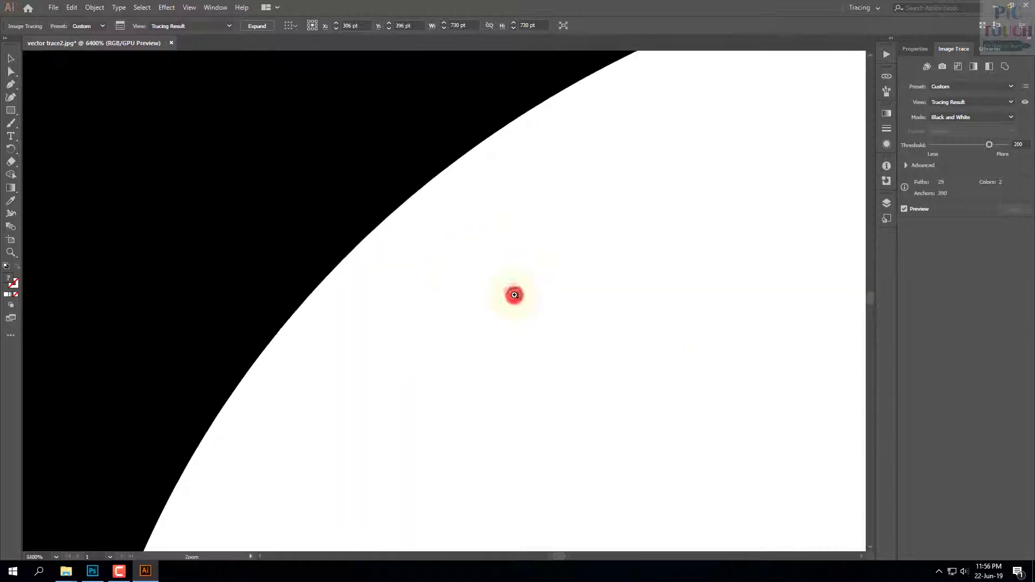
click(515, 294)
key(space)
drag(349, 270, 466, 281)
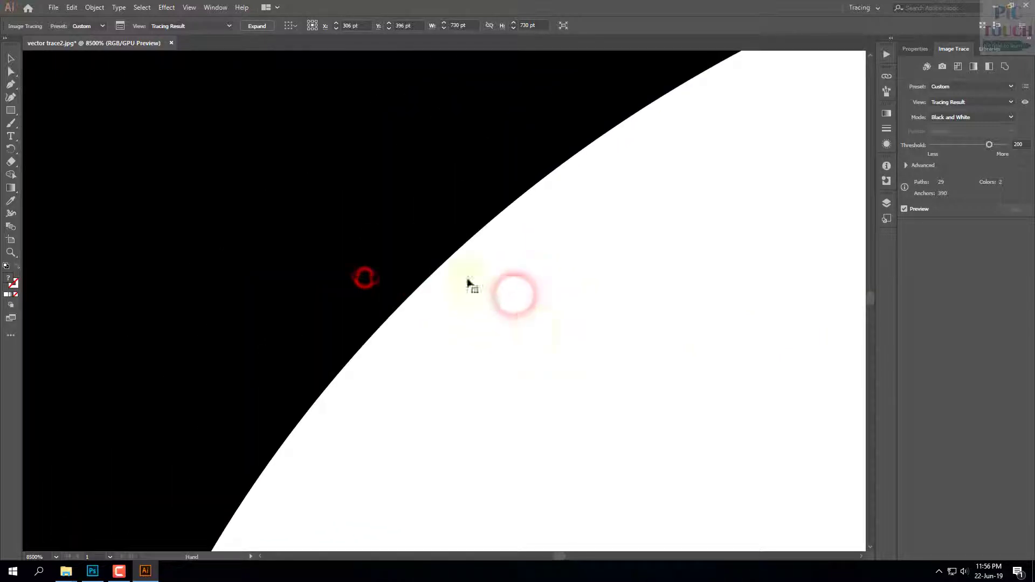
click(433, 294)
click(433, 294)
click(433, 294)
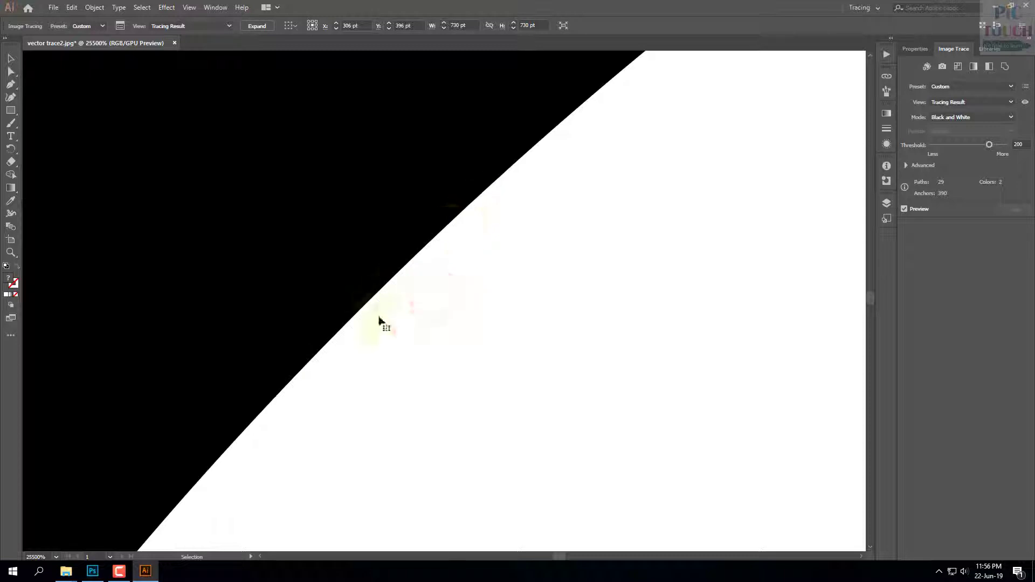
key(ctrl+0)
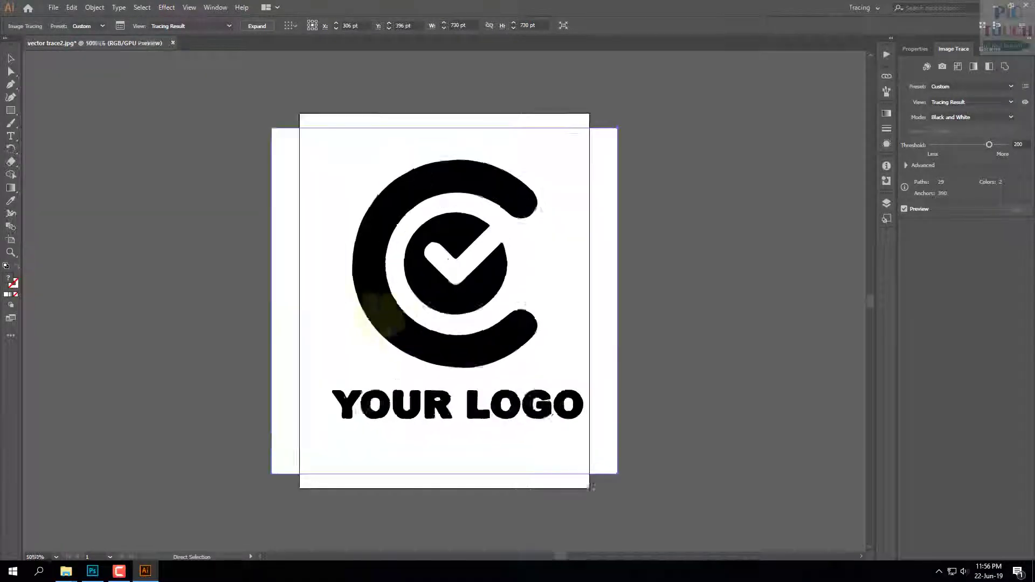
- Expand the logo tracing into editable paths, ungroup them and clear the selection
key(ctrl+1)
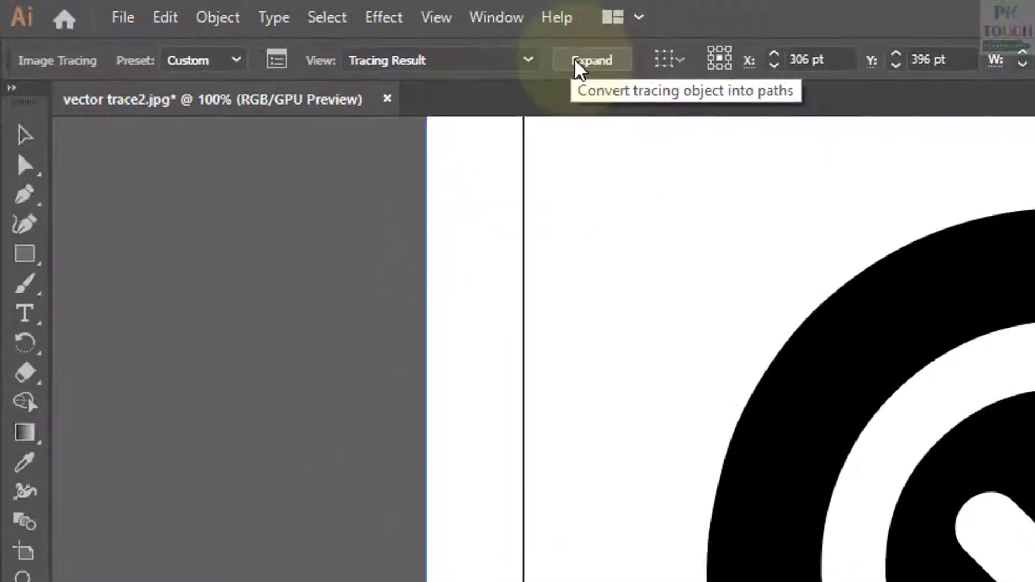
click(580, 67)
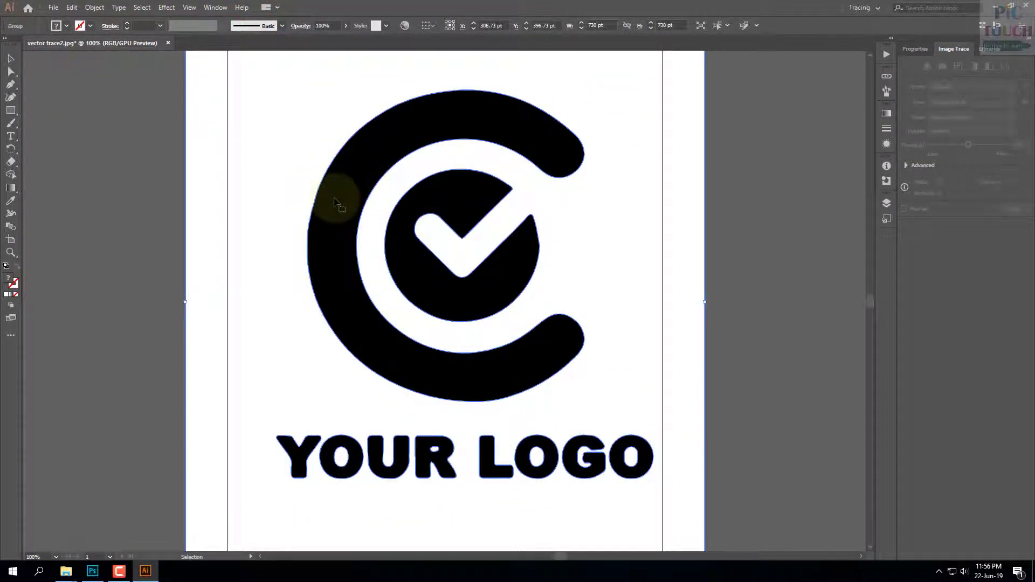
right_click(335, 198)
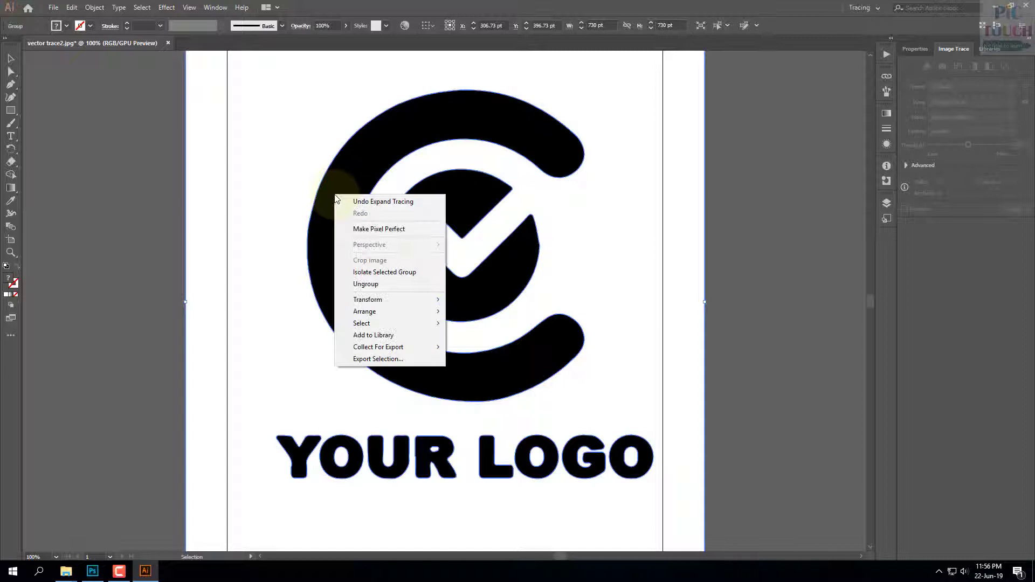
click(385, 285)
right_click(326, 208)
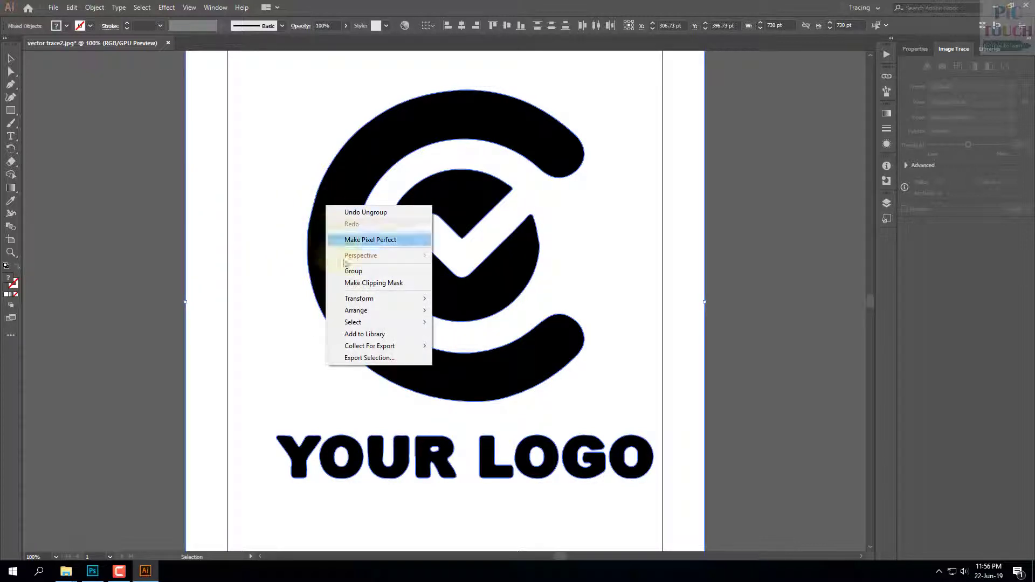
click(152, 139)
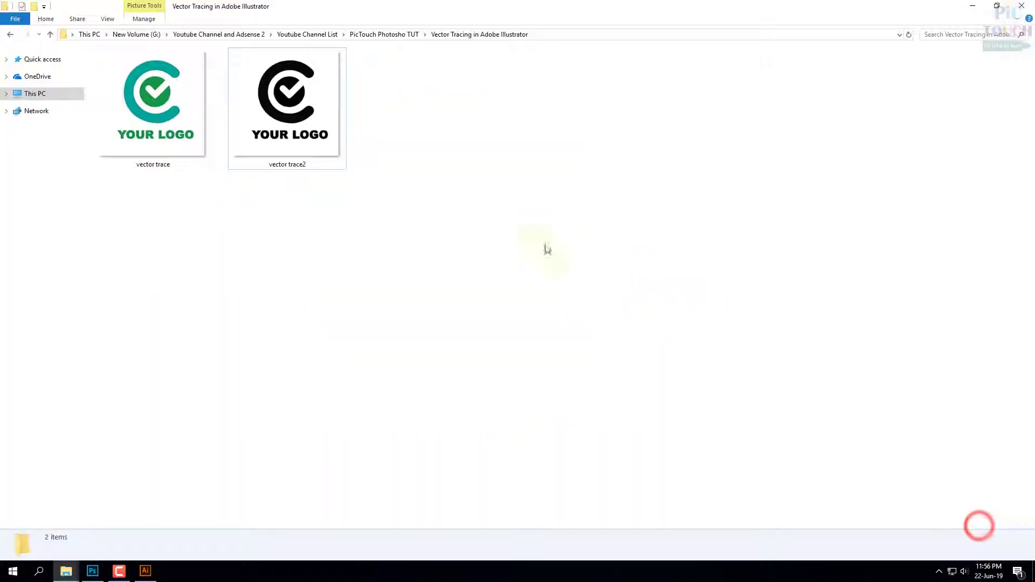
- Place the original coloured vector trace image from the file folder beside the artboard as a colour reference
click(162, 111)
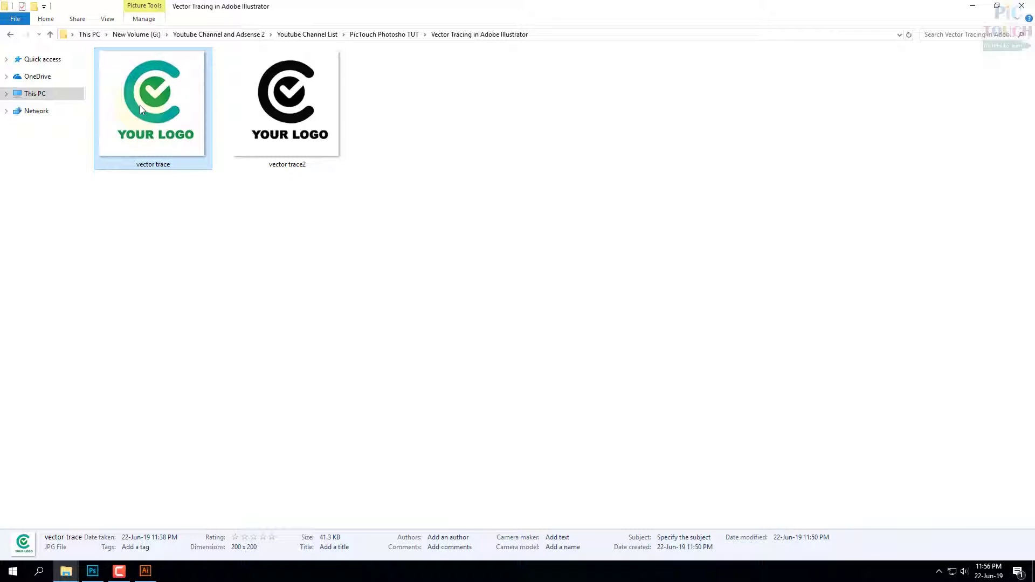
mouse_move(140, 109)
mouse_down()
mouse_move(196, 351)
mouse_move(148, 578)
mouse_move(770, 401)
mouse_move(770, 302)
mouse_up()
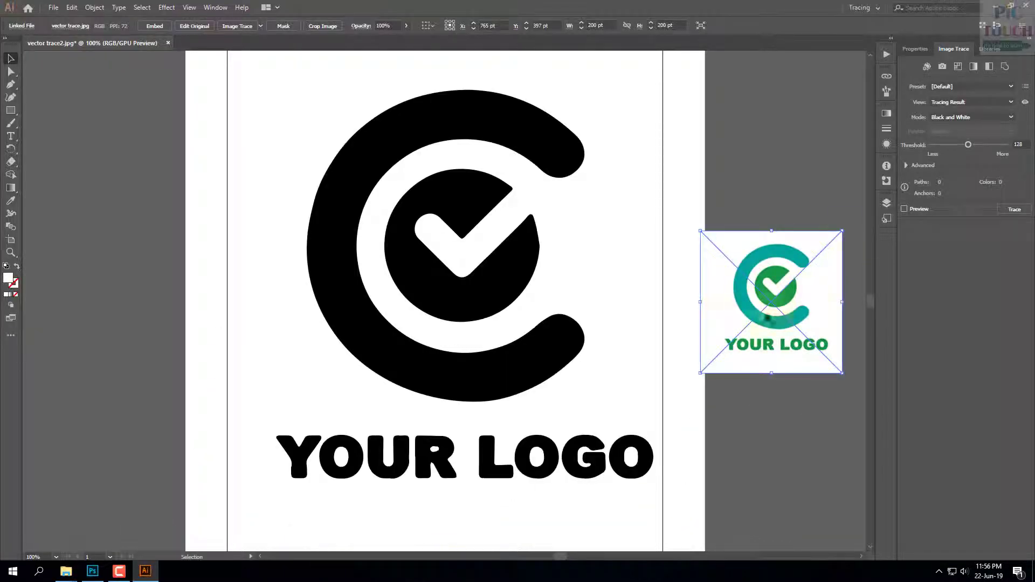
click(740, 162)
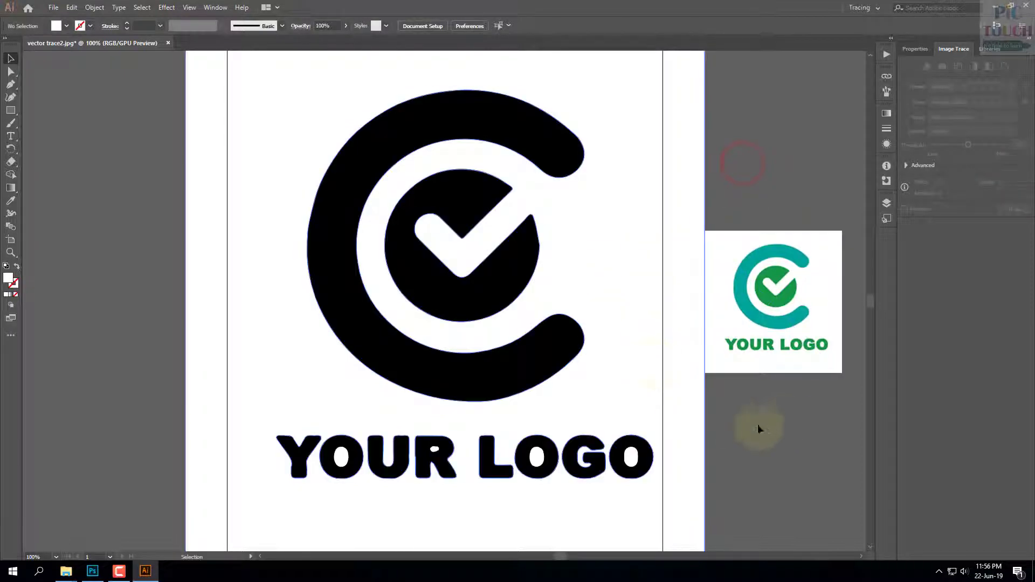
drag(772, 334, 774, 296)
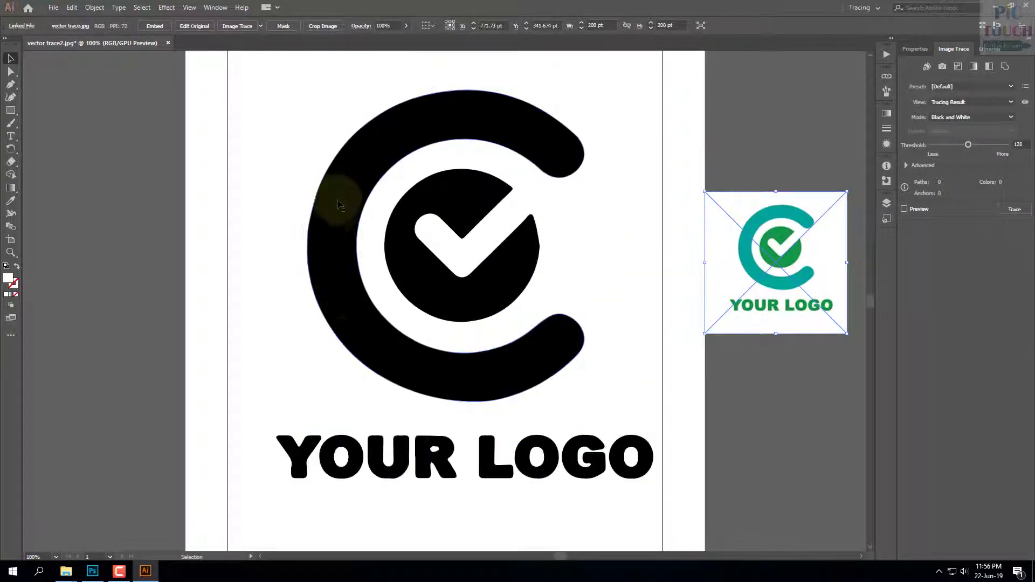
- Recolour the large C shape with the teal sampled by Eyedropper from the reference logo's C
click(342, 183)
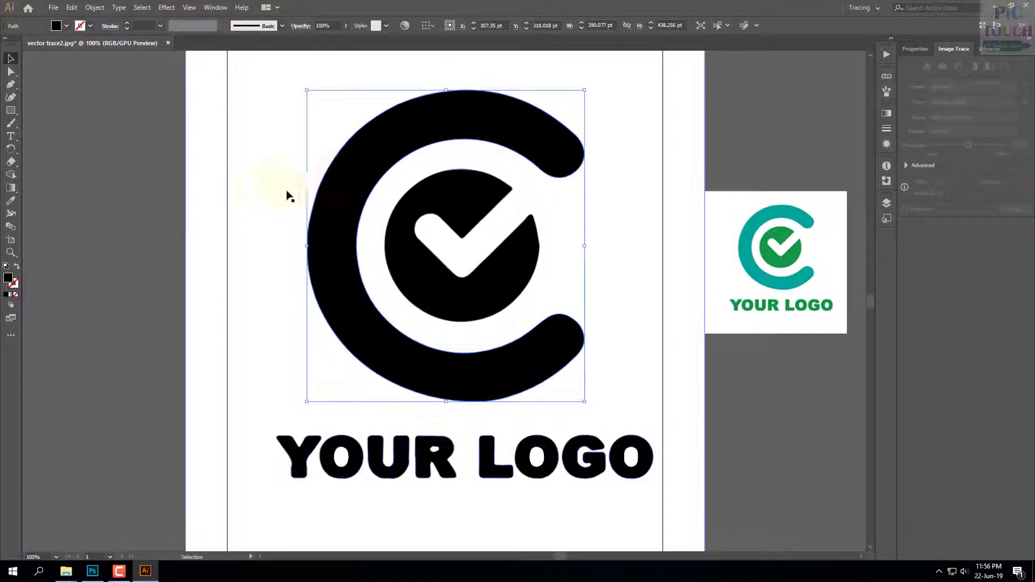
click(10, 201)
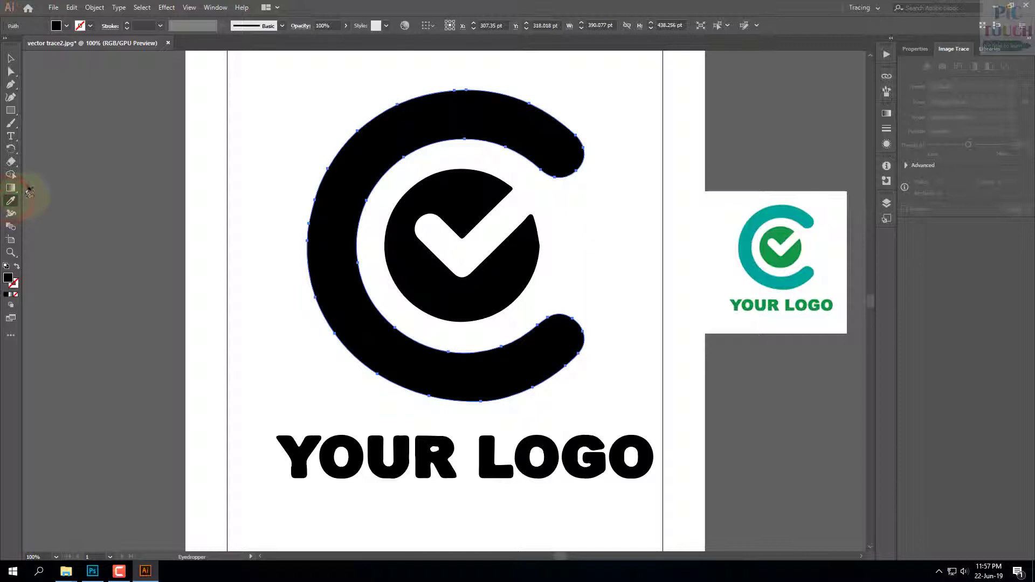
click(783, 210)
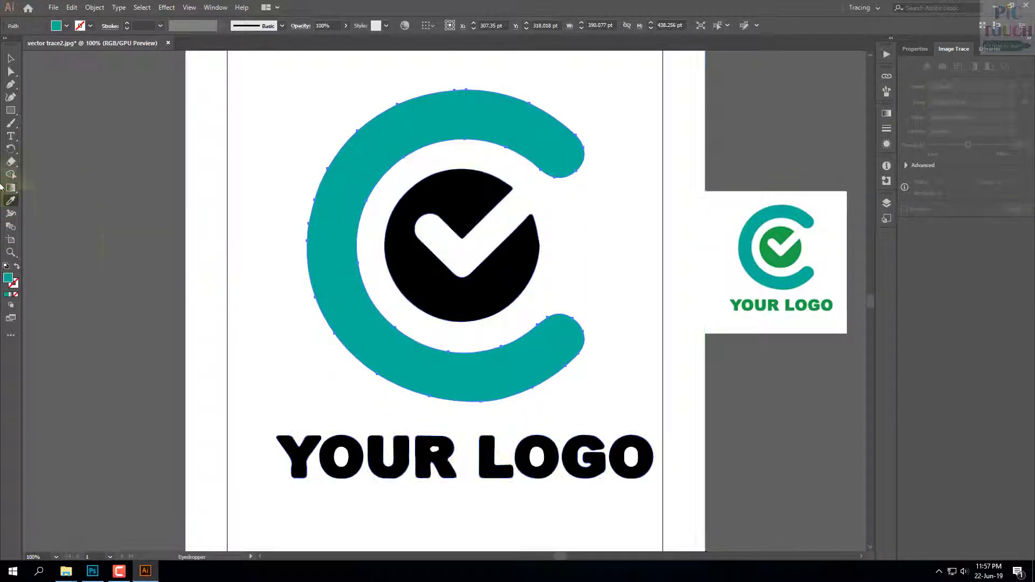
click(10, 59)
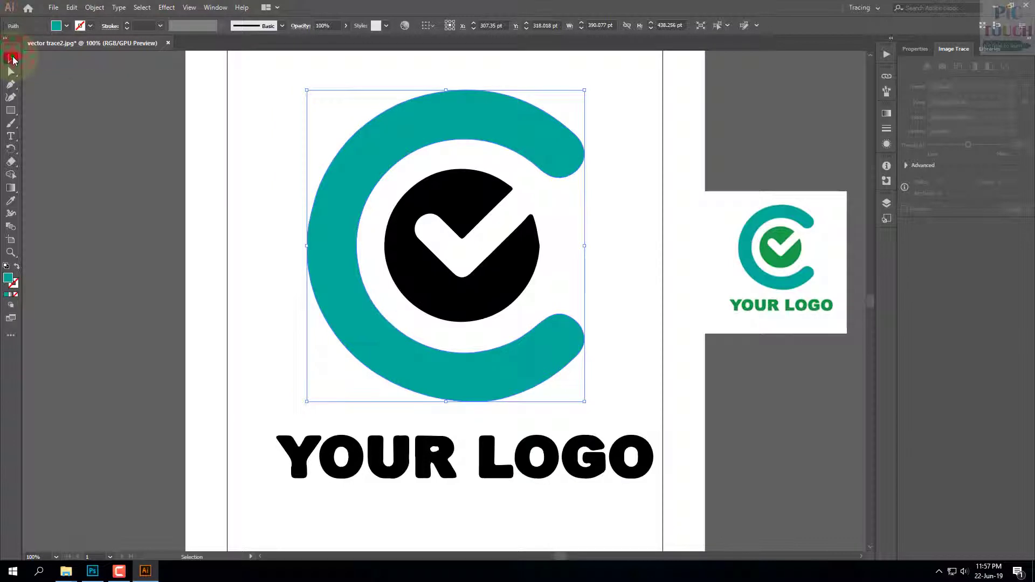
- Recolour the inner check-mark circle with the green sampled by Eyedropper from the reference logo's circle
click(454, 199)
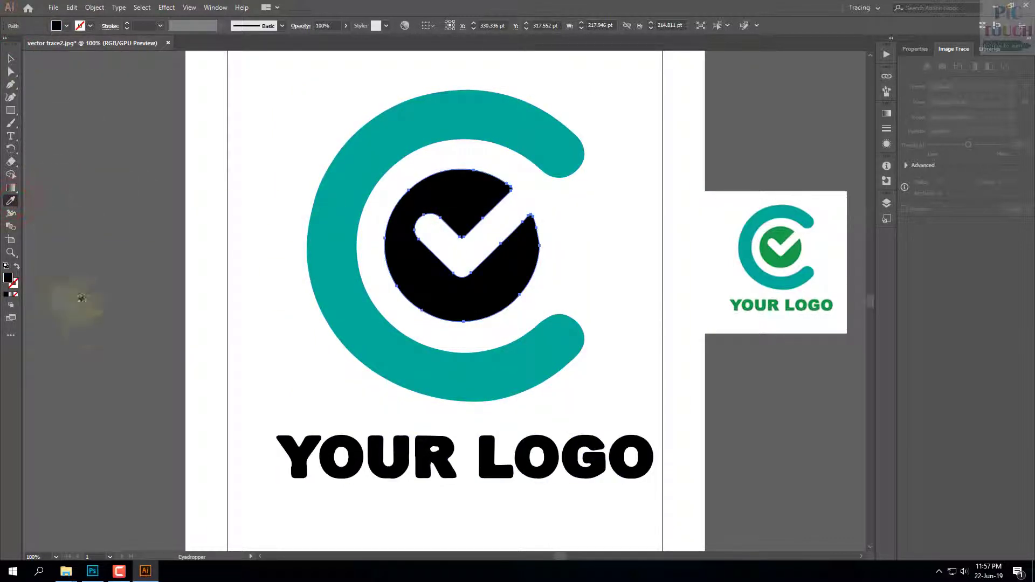
click(782, 231)
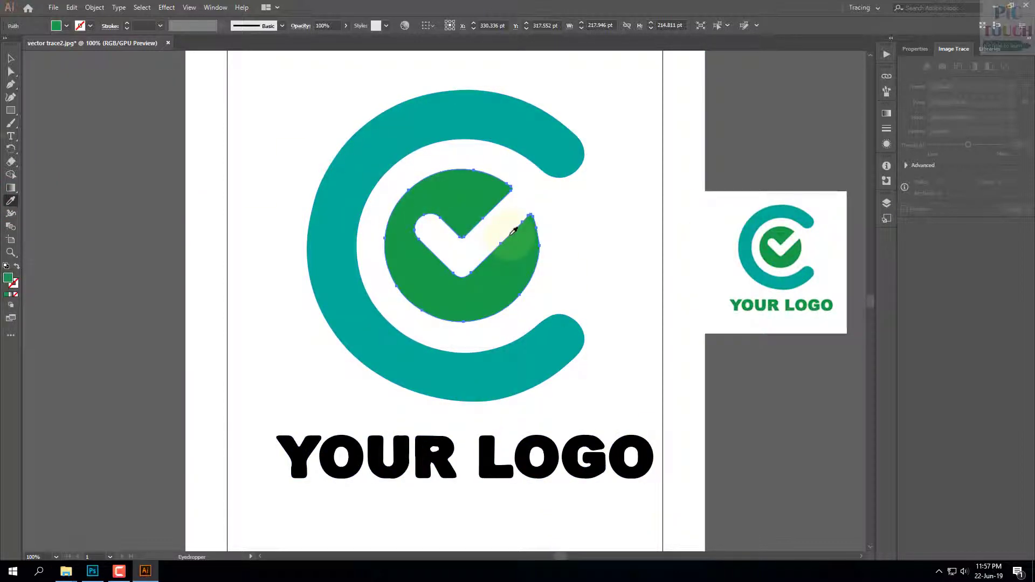
click(10, 57)
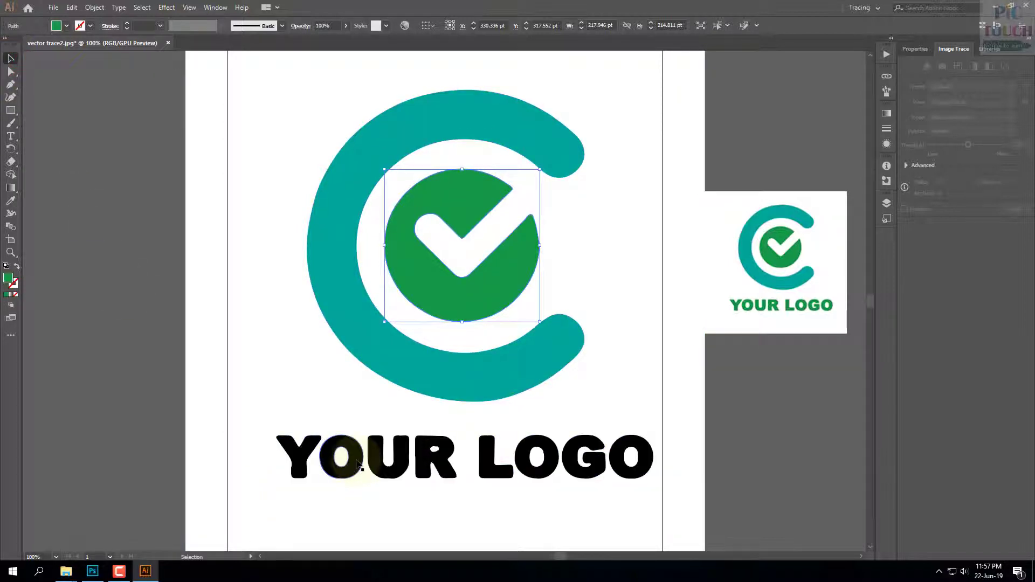
- Select all the letters of YOUR LOGO and recolour them with the green sampled from the reference logo's text
click(7, 61)
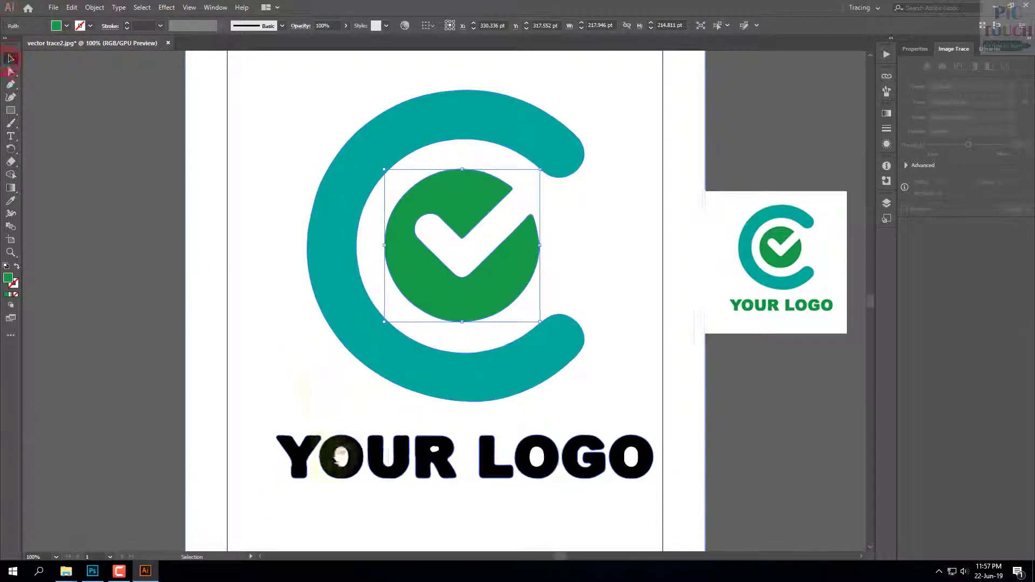
click(311, 452)
shift+click(353, 452)
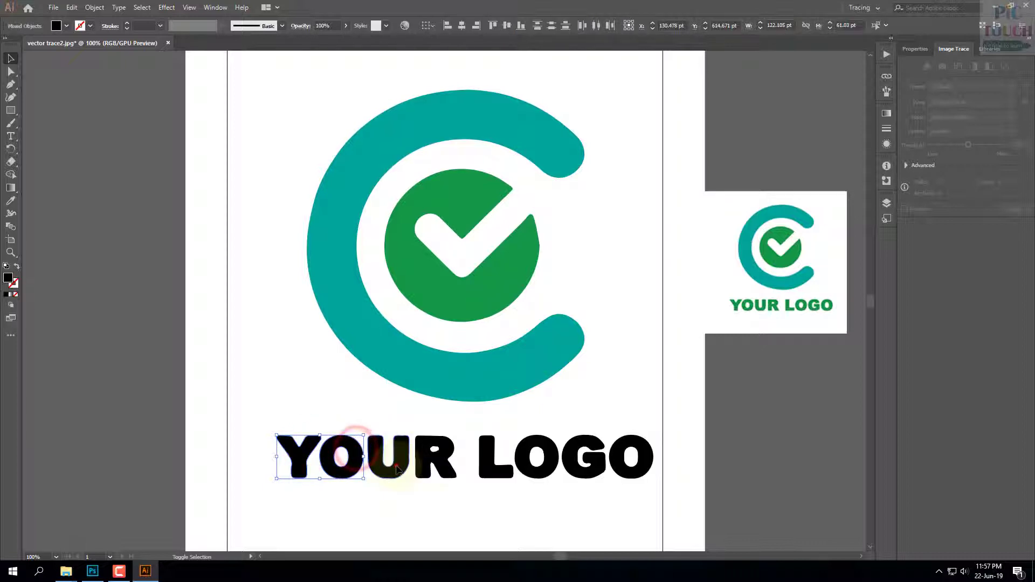
shift+click(396, 466)
shift+click(434, 464)
shift+click(488, 464)
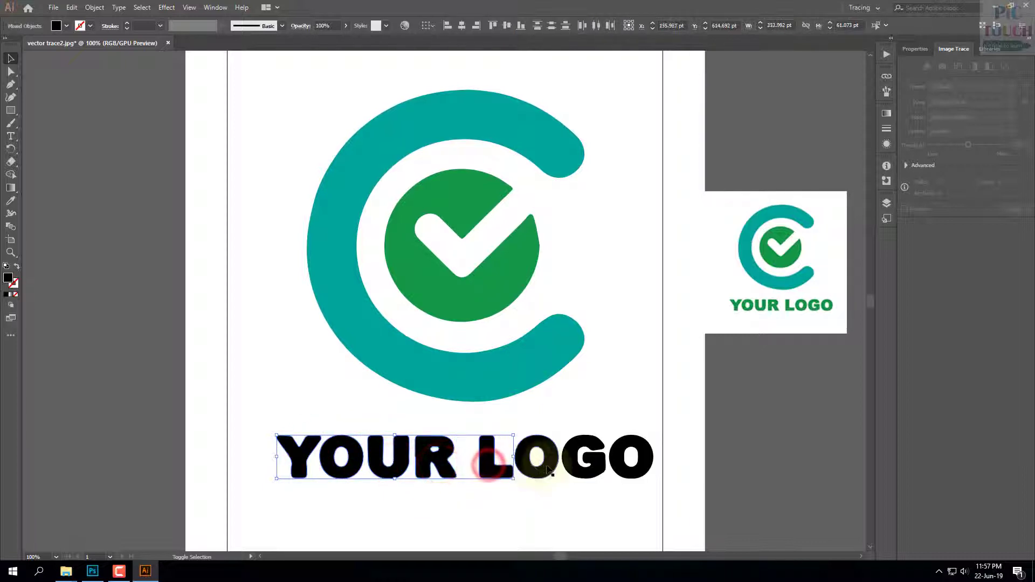
shift+click(539, 460)
shift+click(570, 461)
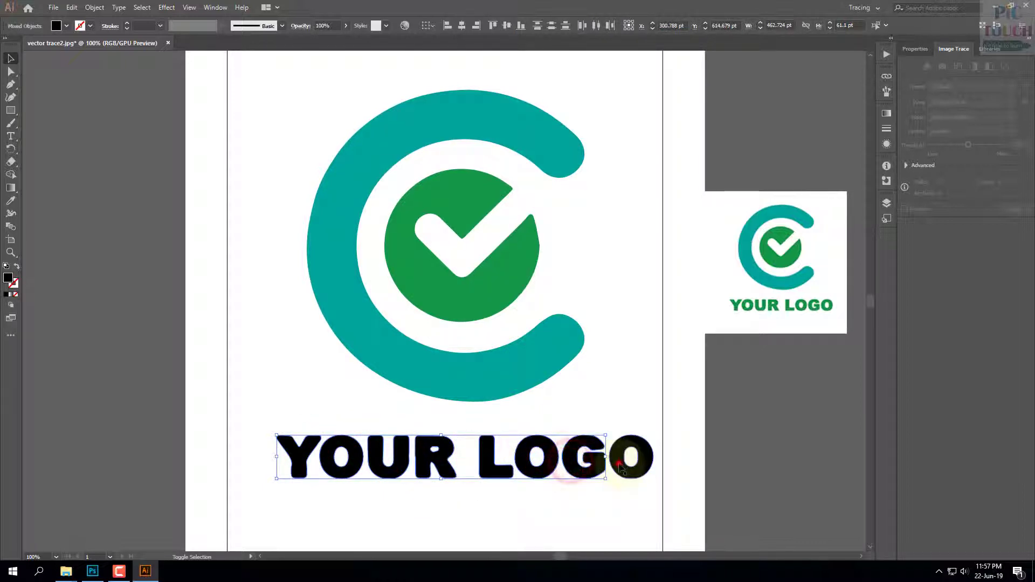
shift+click(620, 469)
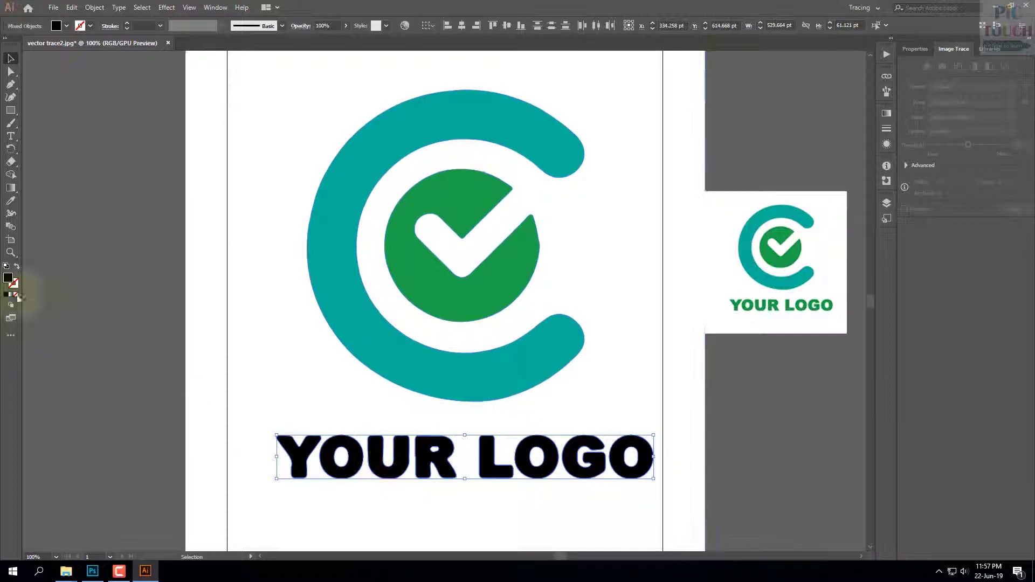
click(6, 203)
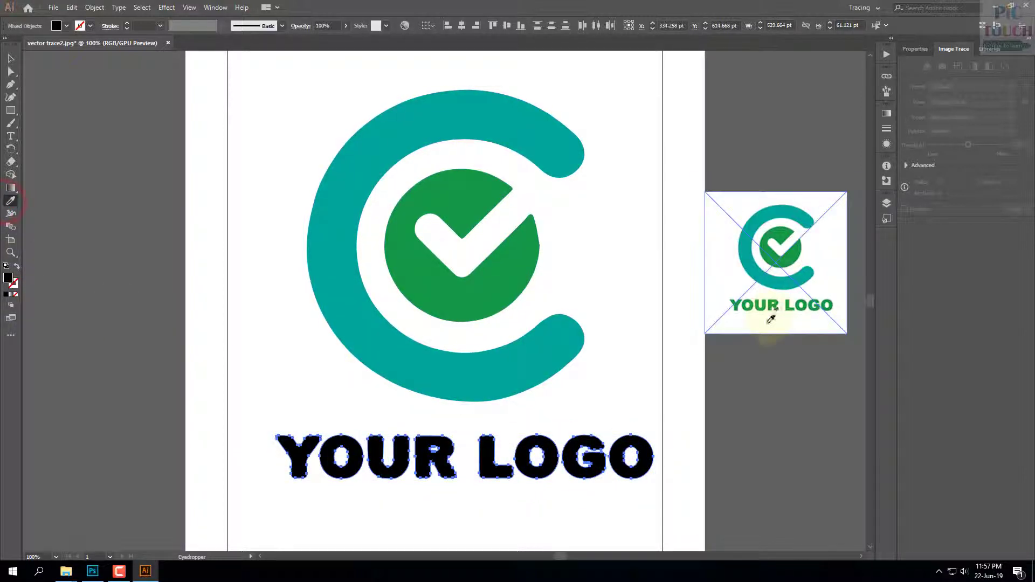
click(793, 302)
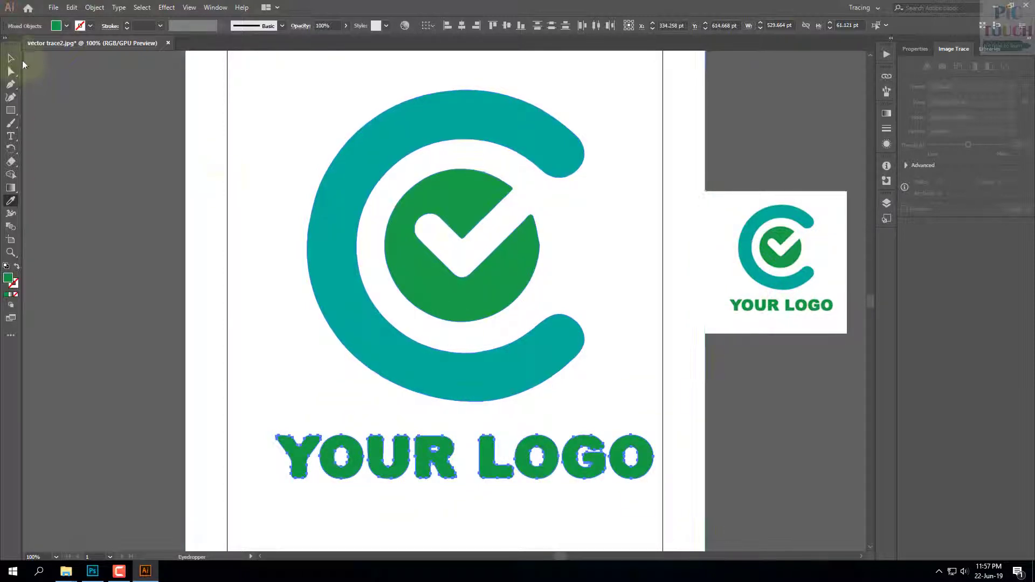
- Delete the coloured reference image placed beside the artboard
click(11, 60)
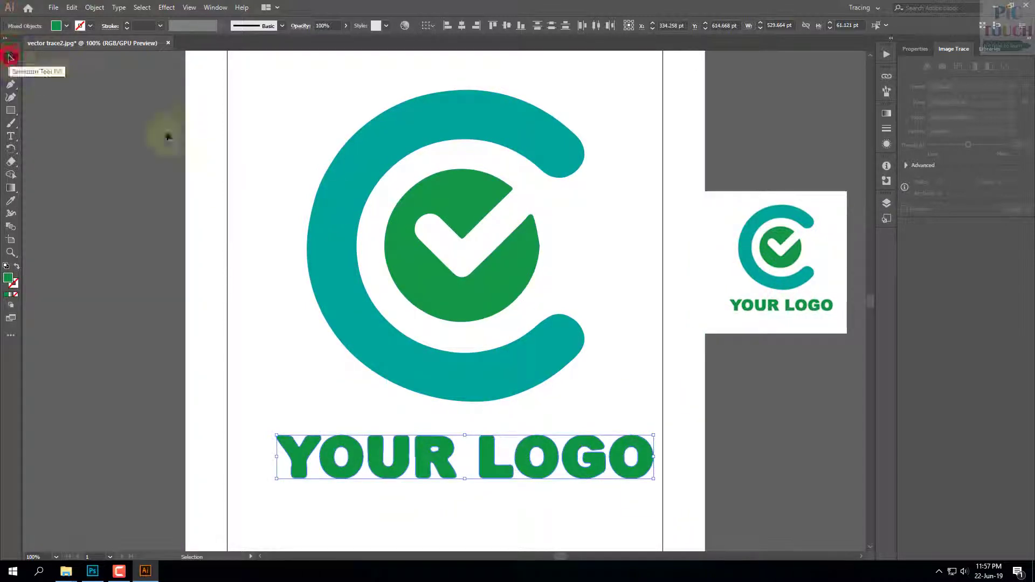
click(761, 264)
key(Delete)
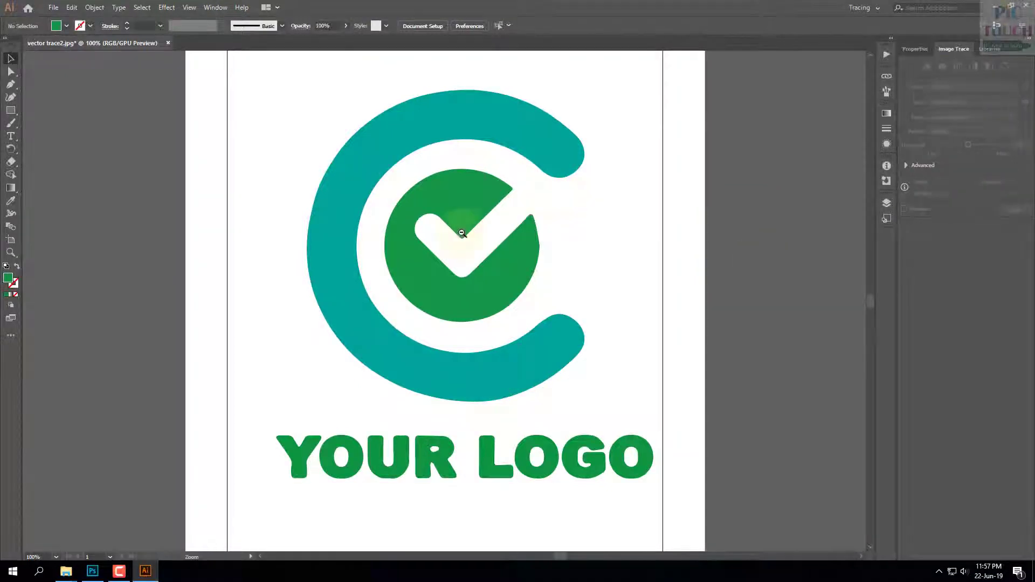
ctrl+alt+click(460, 233)
drag(583, 401, 601, 295)
drag(568, 333, 648, 401)
ctrl+click(533, 340)
ctrl+alt+click(593, 360)
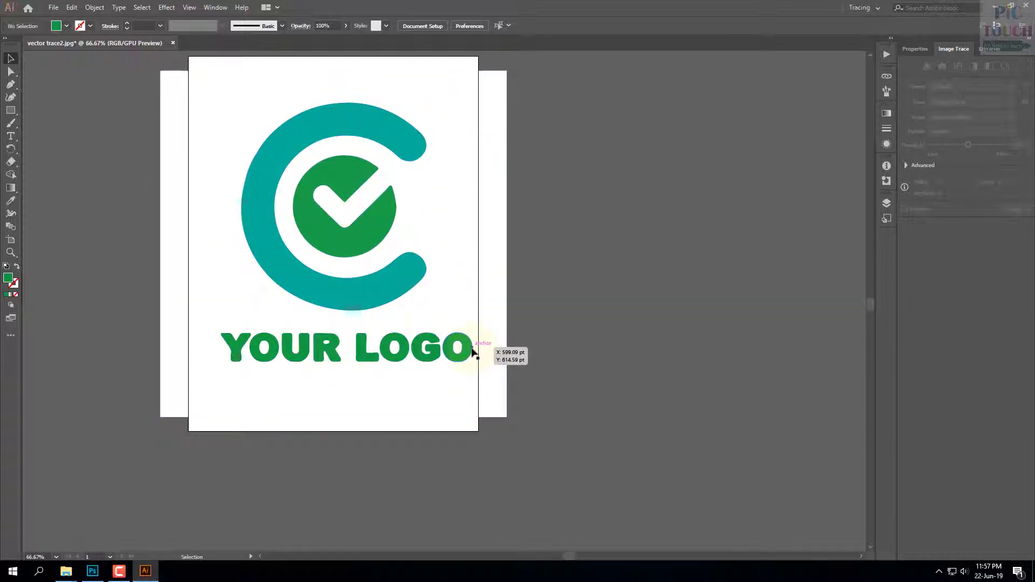
- Inspect the edges of the teal C up close at up to 6400% and return to the 100% view of the logo
key(ctrl+space)
ctrl+click(365, 204)
ctrl+click(365, 205)
ctrl+click(365, 205)
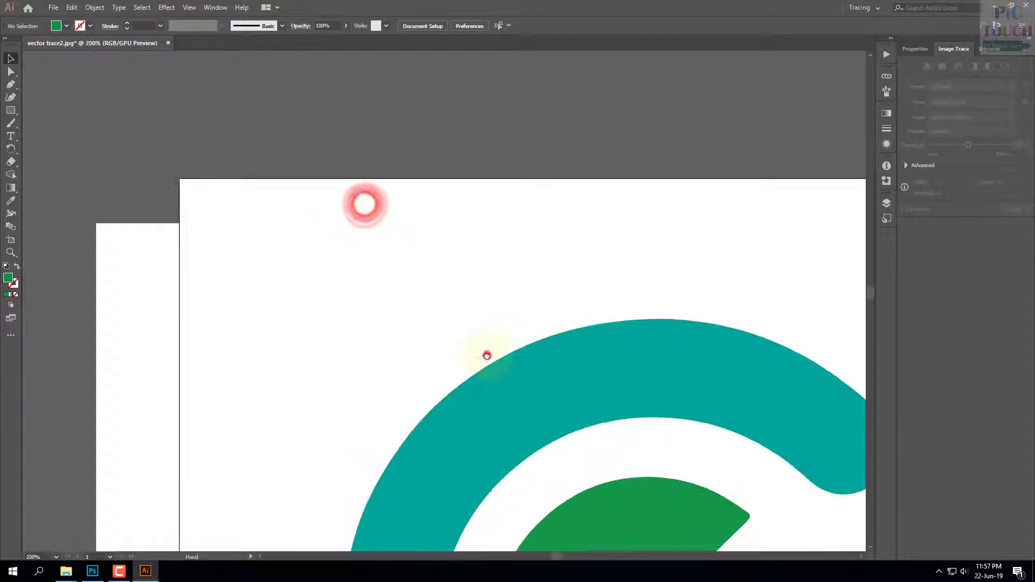
ctrl+click(486, 355)
ctrl+click(487, 356)
ctrl+click(487, 355)
ctrl+click(486, 356)
ctrl+click(486, 355)
ctrl+click(478, 351)
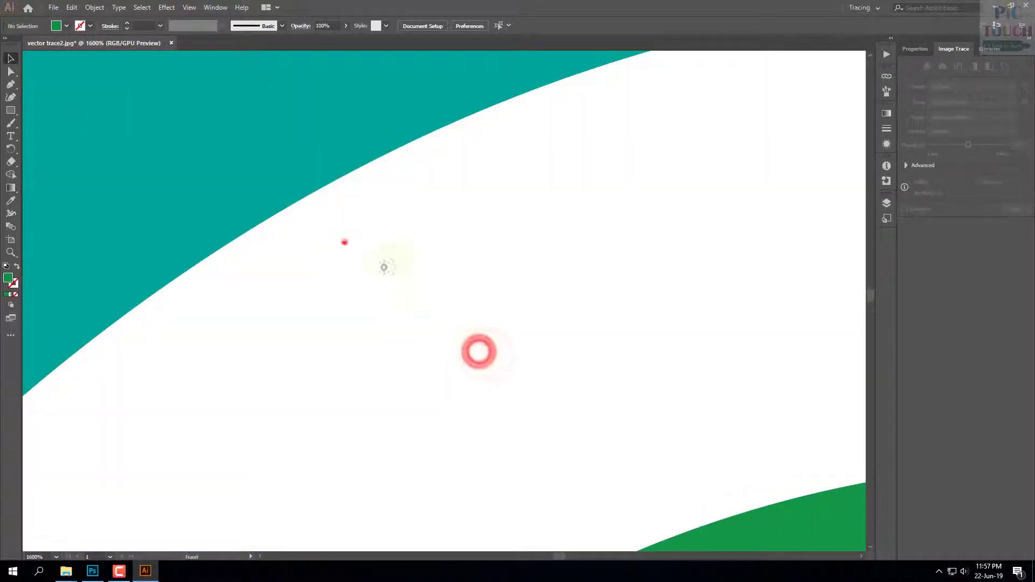
ctrl+click(344, 242)
ctrl+click(415, 277)
ctrl+click(414, 277)
ctrl+click(415, 278)
drag(613, 426, 470, 225)
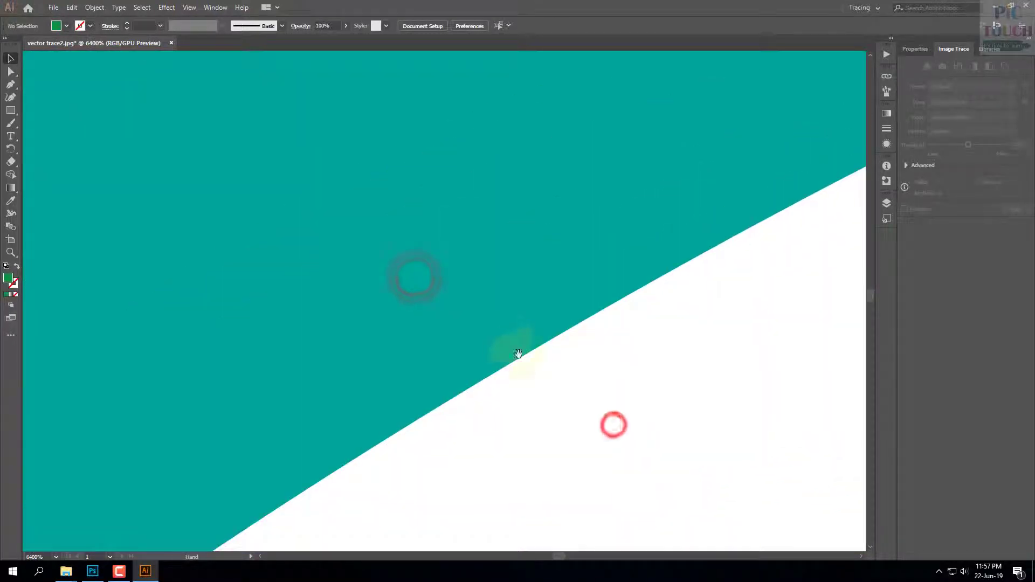
key(ctrl+1)
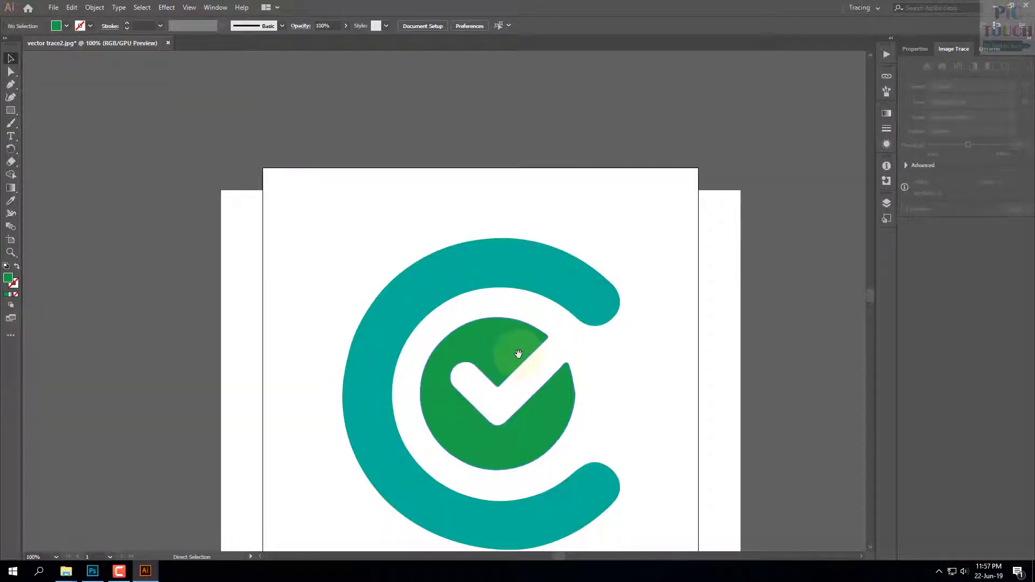
drag(518, 354, 434, 236)
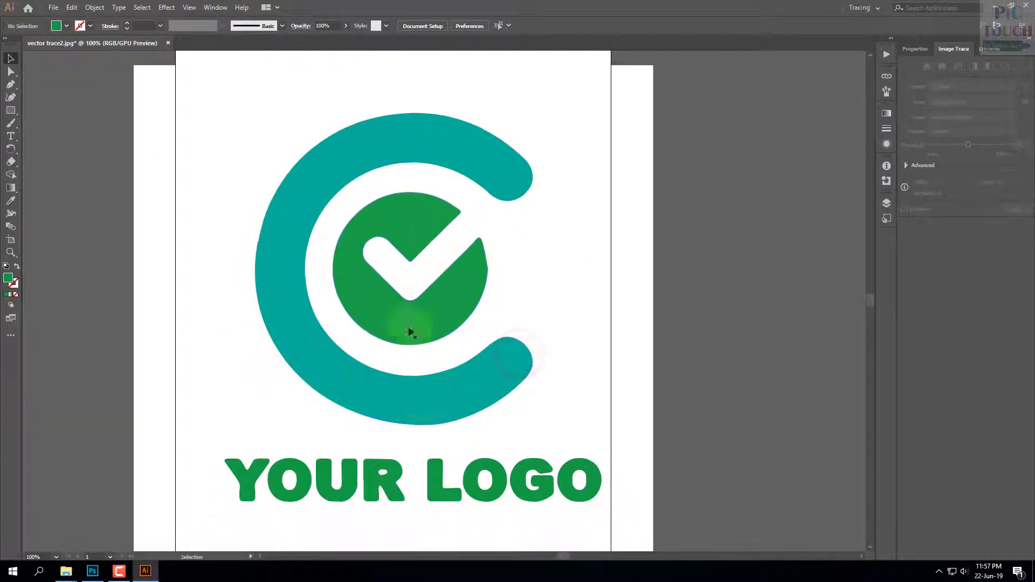
- Export the artwork as a JPEG named "final trace for print ready" in the Vector Tracing in Adobe Illustrator folder
click(53, 7)
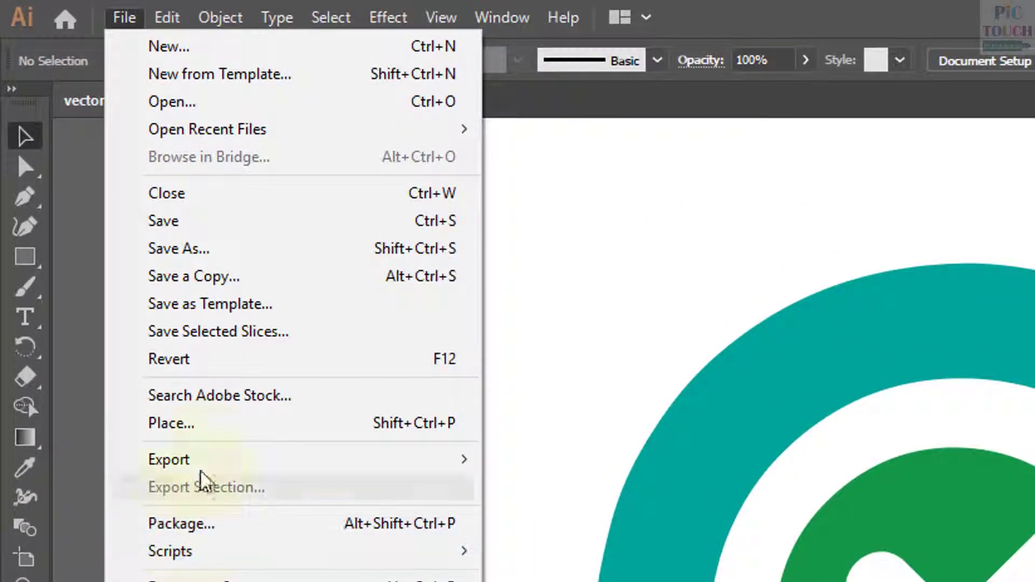
mouse_move(88, 200)
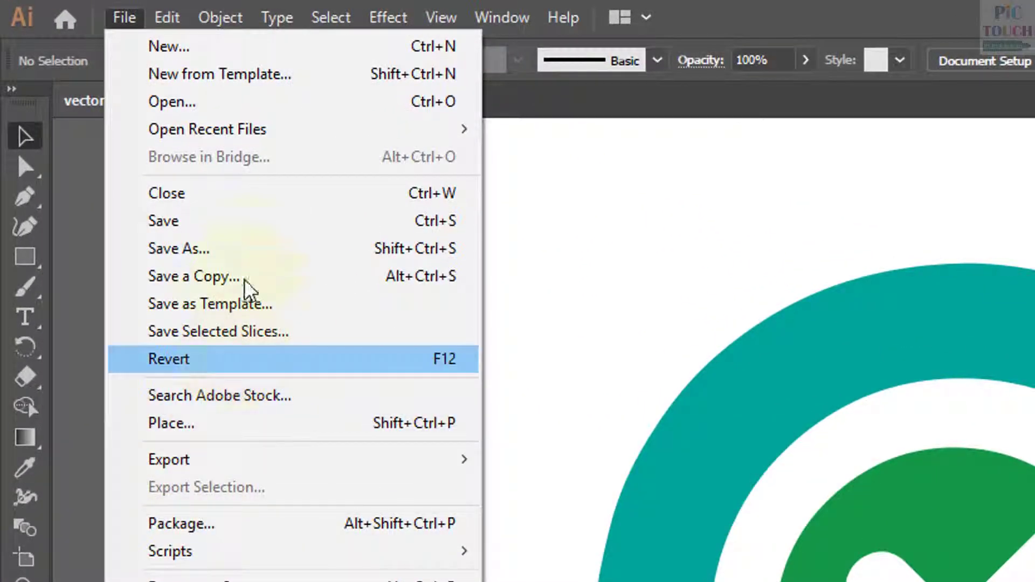
mouse_move(272, 462)
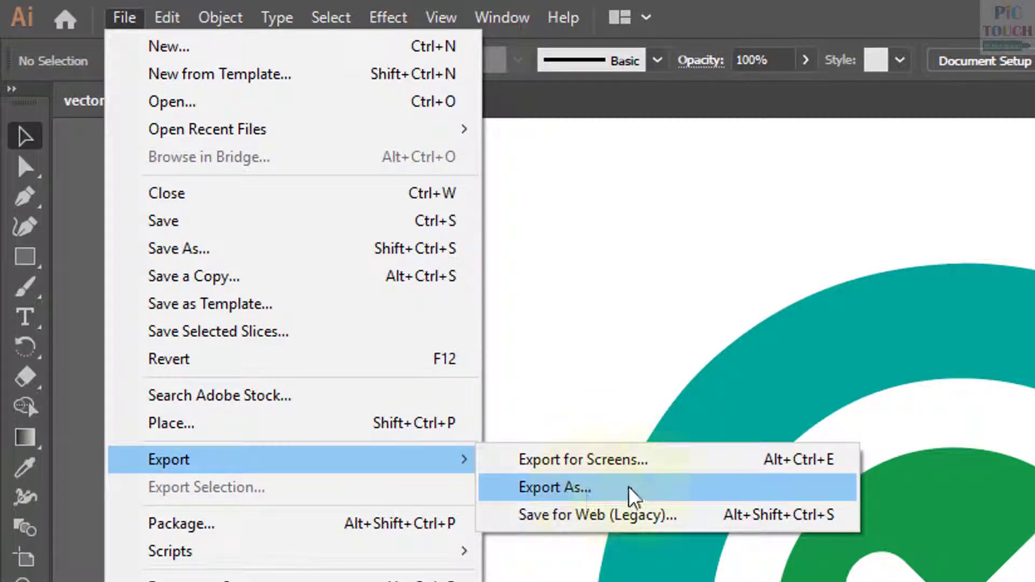
click(672, 499)
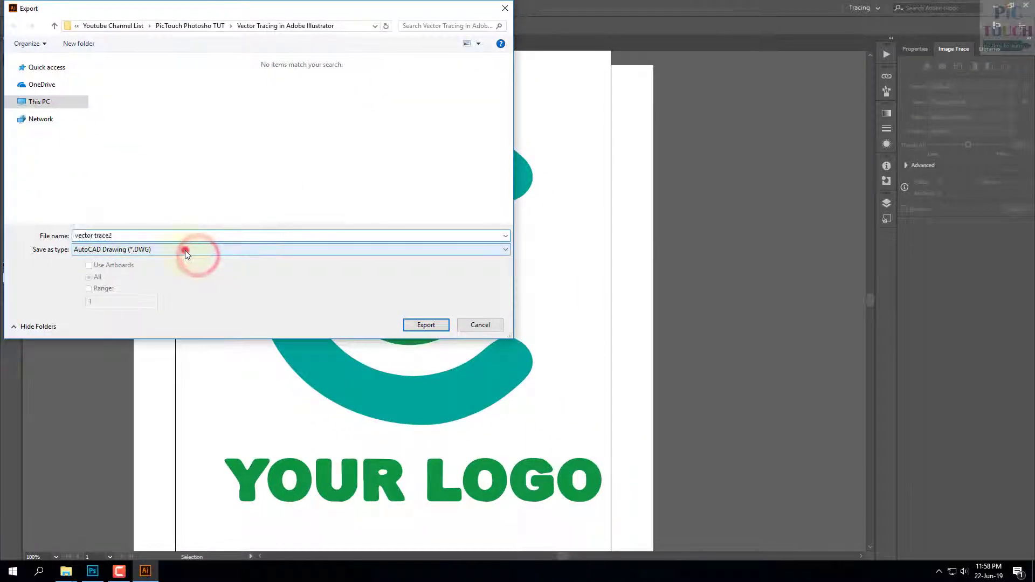
click(185, 250)
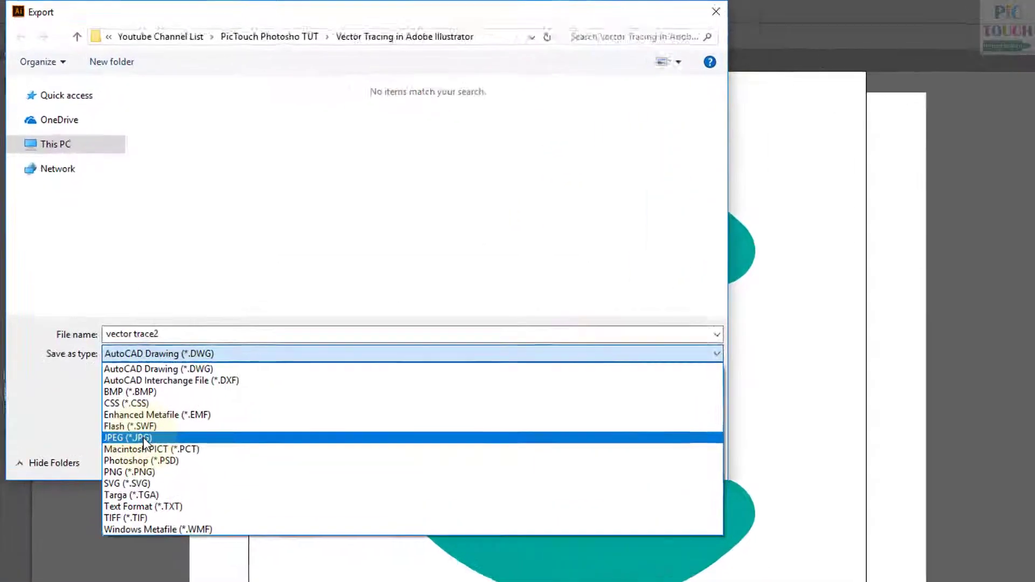
click(101, 309)
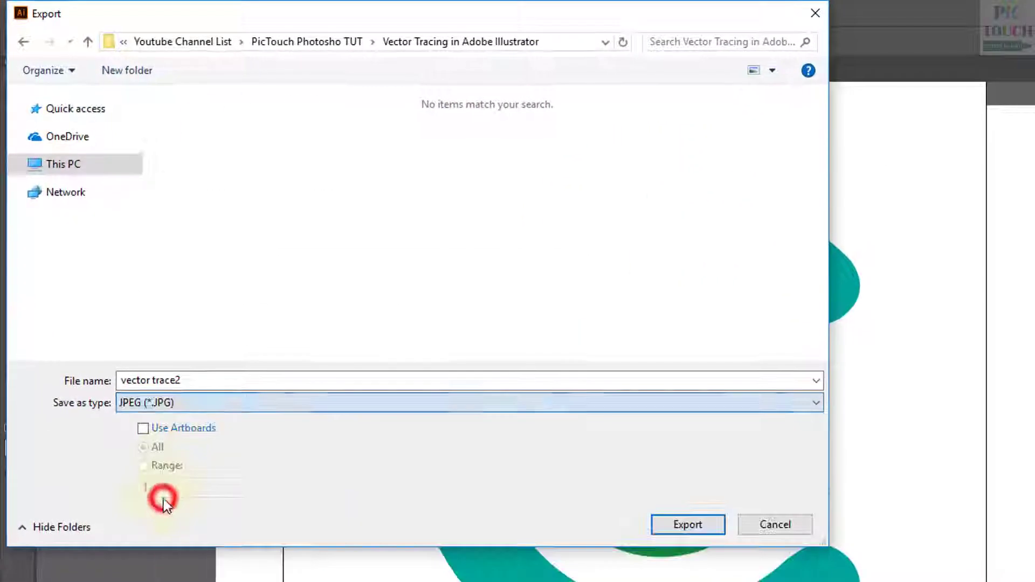
click(214, 382)
drag(226, 382, 37, 377)
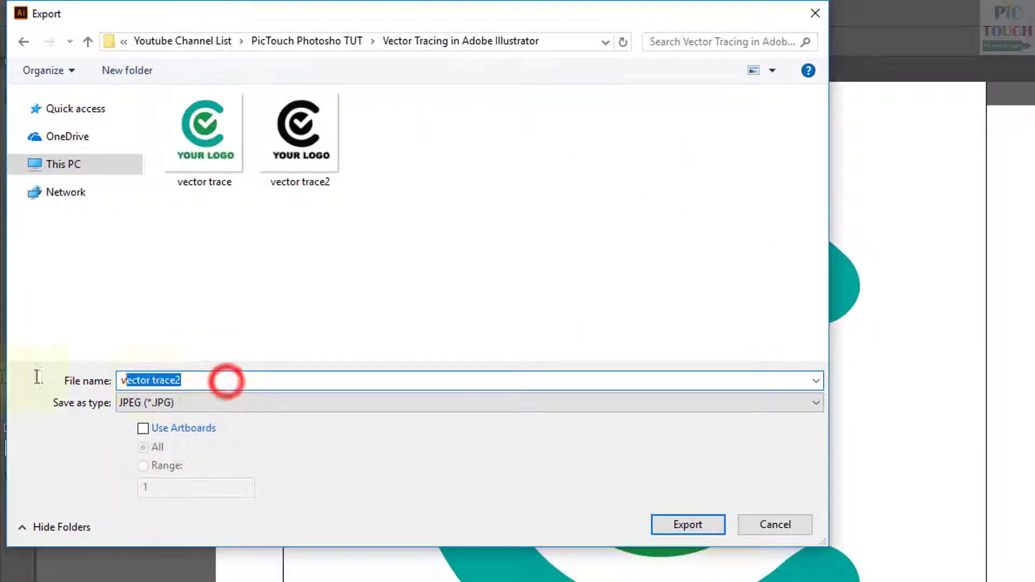
text(final trace for print ready)
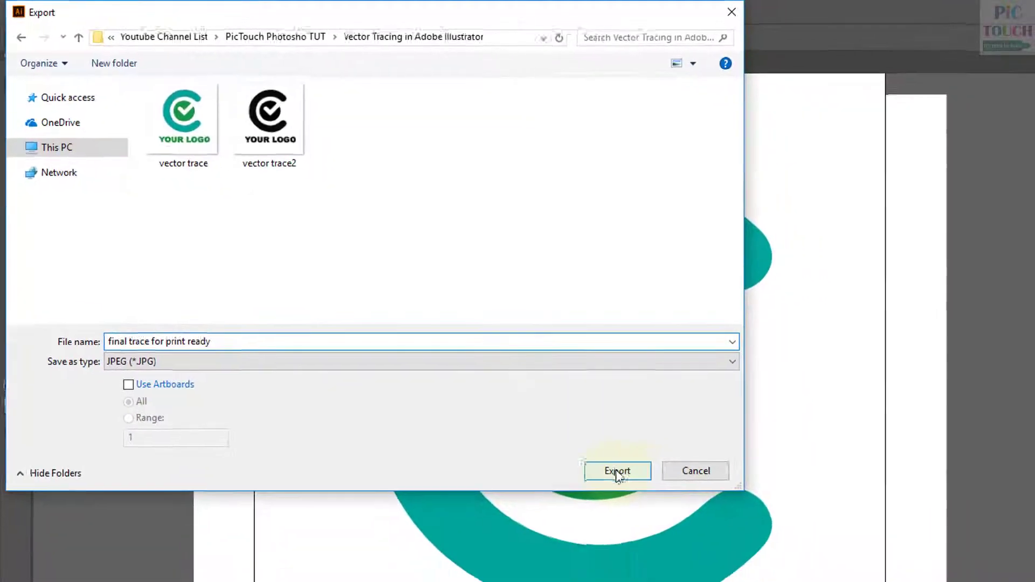
click(688, 525)
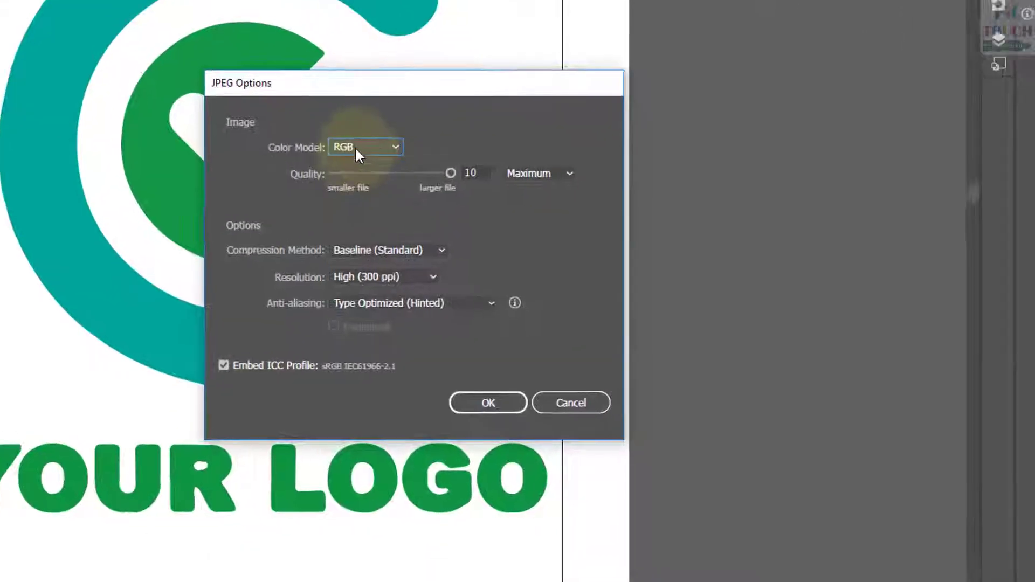
- Complete the JPEG export with the RGB color model, Maximum quality 10 and High (300 ppi) resolution
click(483, 269)
click(353, 162)
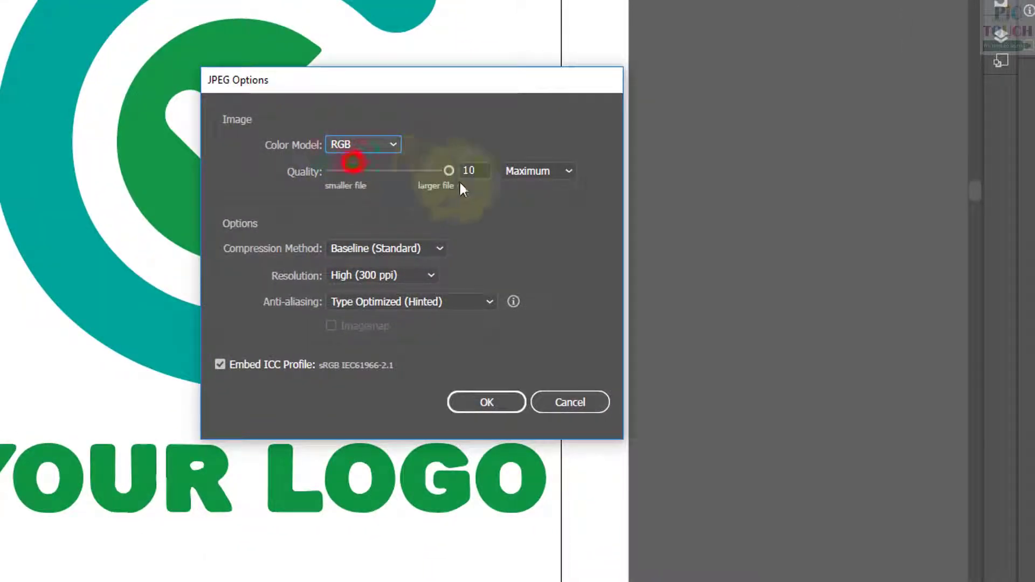
click(449, 171)
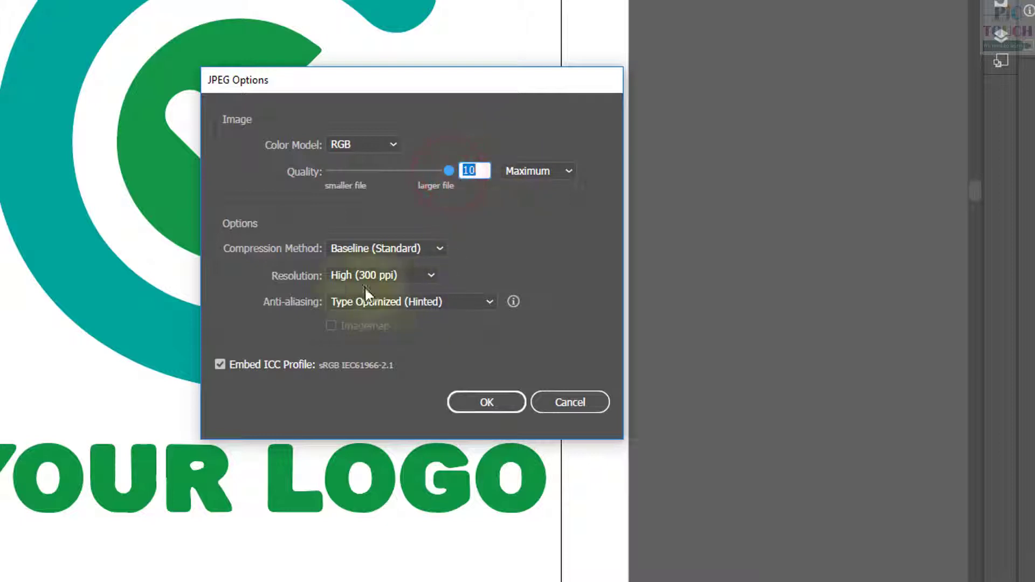
click(415, 274)
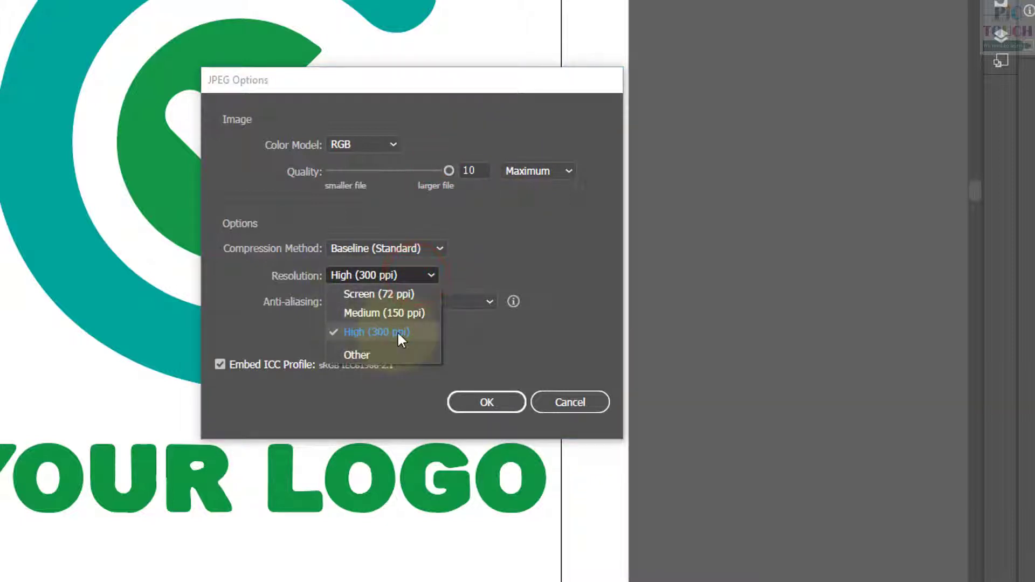
click(415, 332)
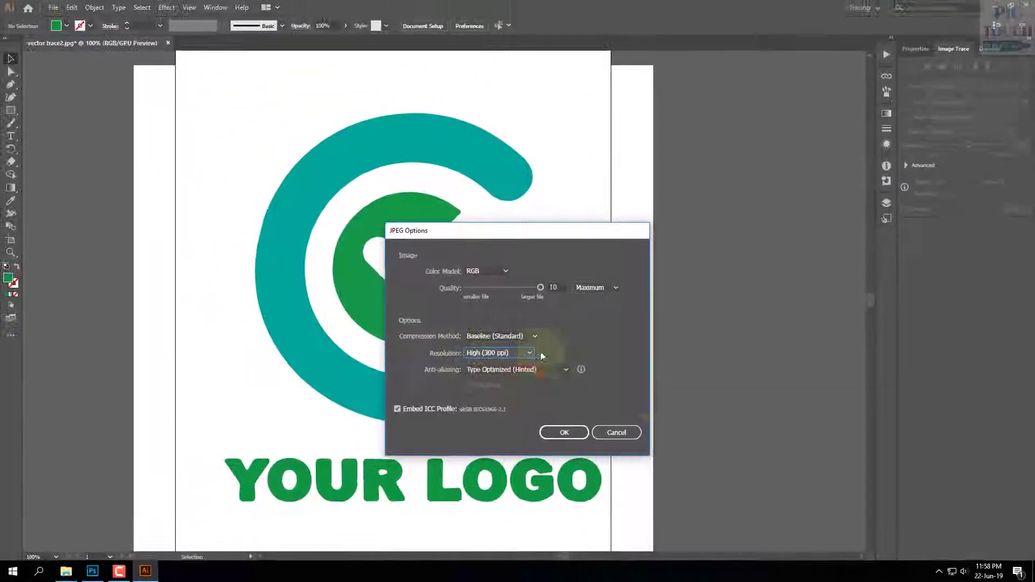
click(566, 432)
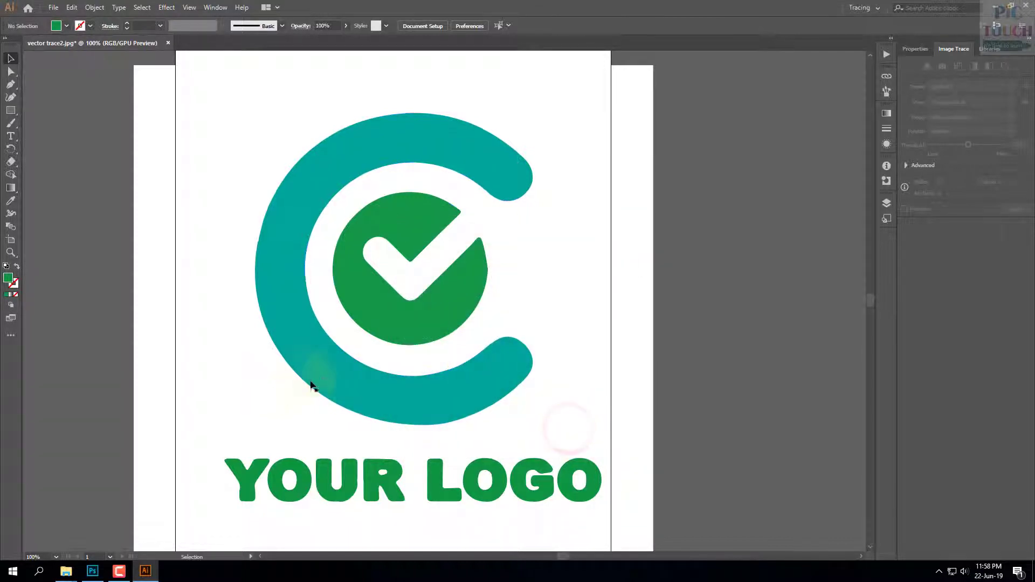
- Switch to File Explorer, refresh the folder, and examine the exported "final trace for print ready" image up close before closing it
click(66, 572)
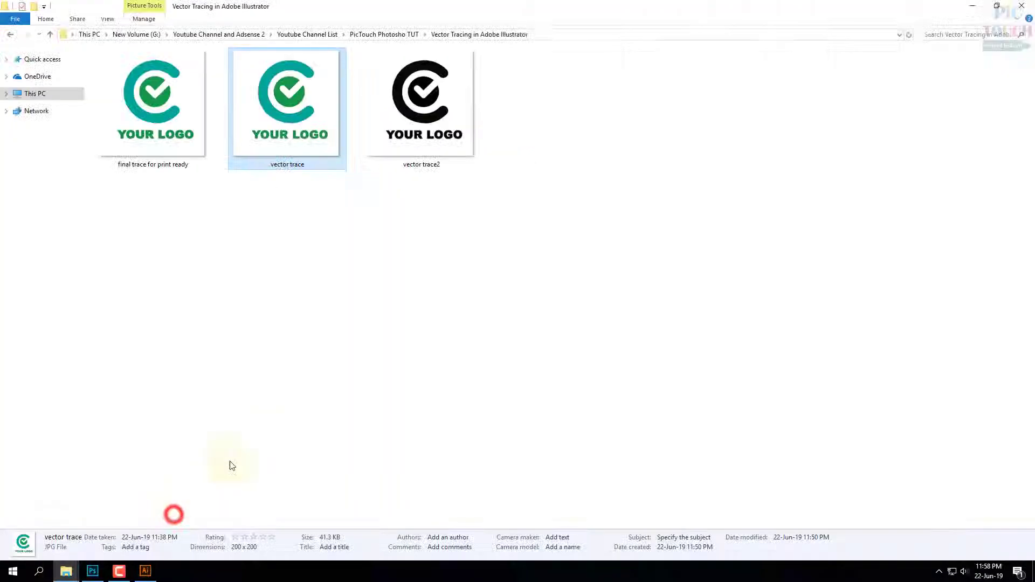
right_click(437, 243)
click(489, 282)
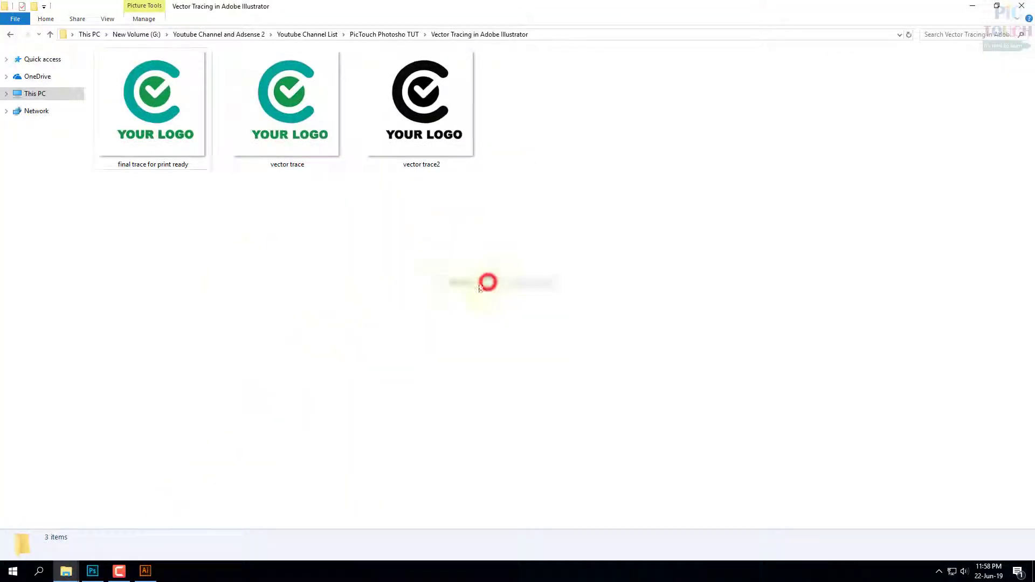
double_click(166, 98)
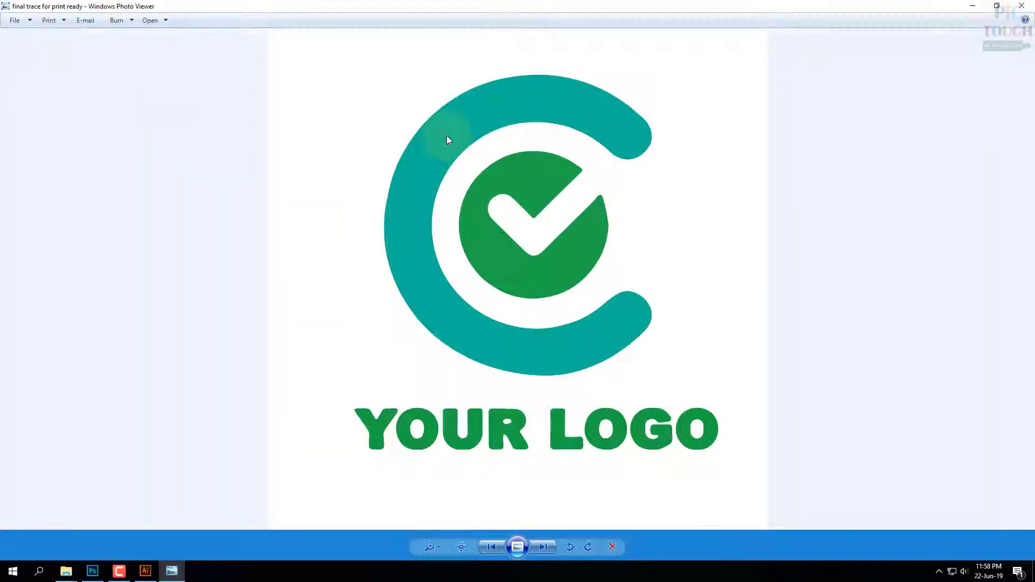
scroll(443, 186, up, 4)
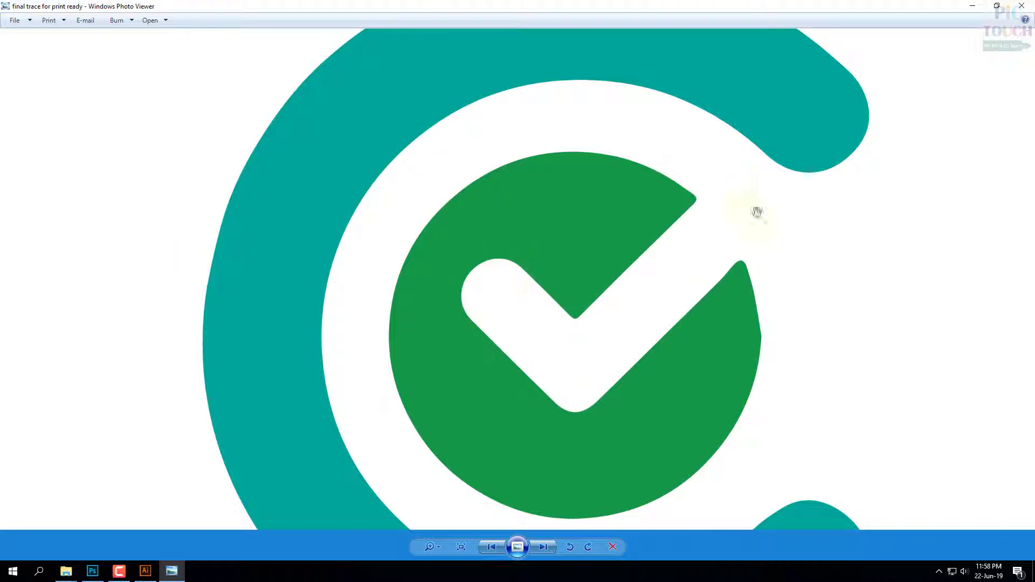
click(1023, 5)
click(511, 291)
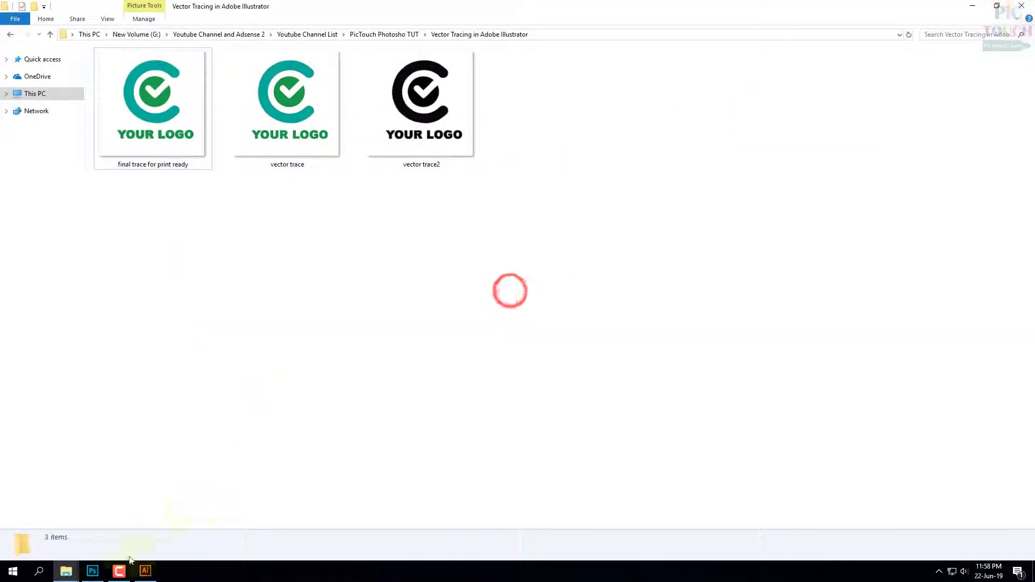